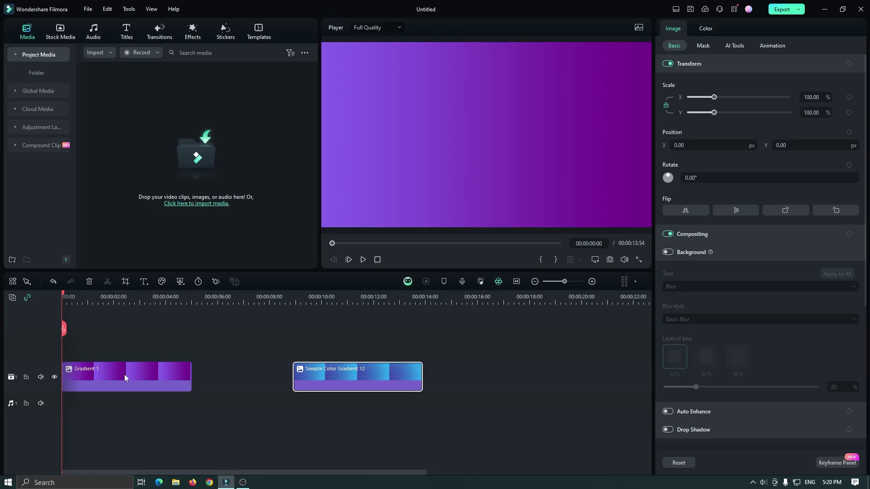
Inspect the Gradient 1 and Sample Color Gradient 12 clips on the timeline and return the playhead to the start.
left_click(124, 374)
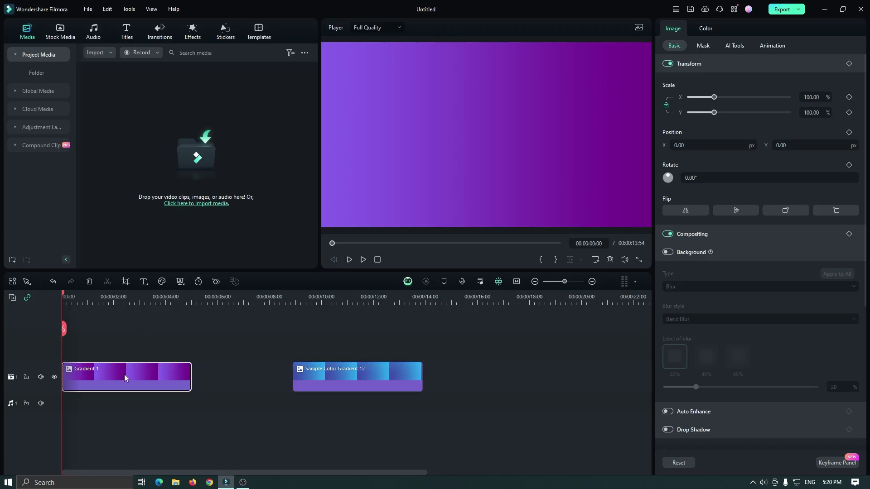
left_click(150, 298)
left_click(357, 297)
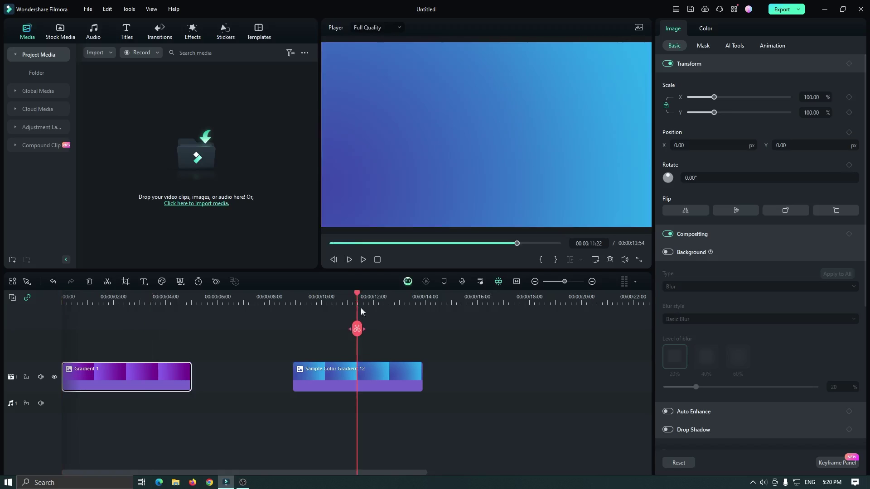
left_click_drag(361, 297, 53, 298)
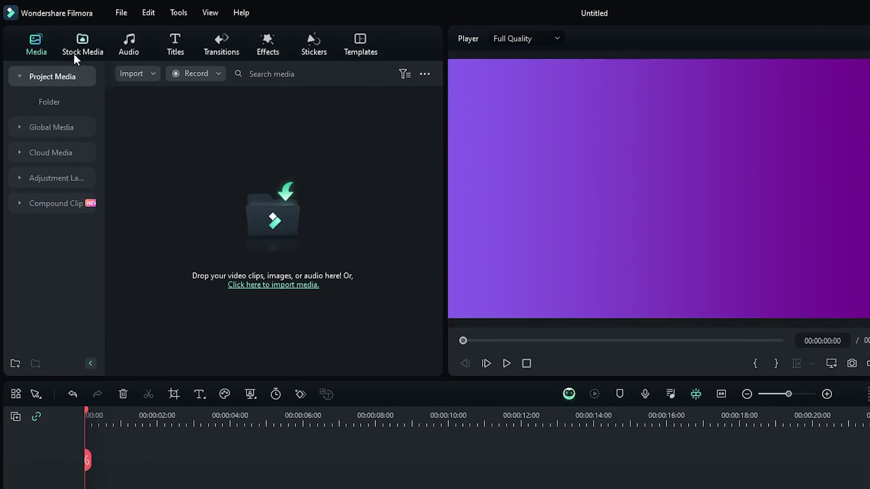
Browse the Gradient Color backgrounds in the stock media library.
left_click(57, 36)
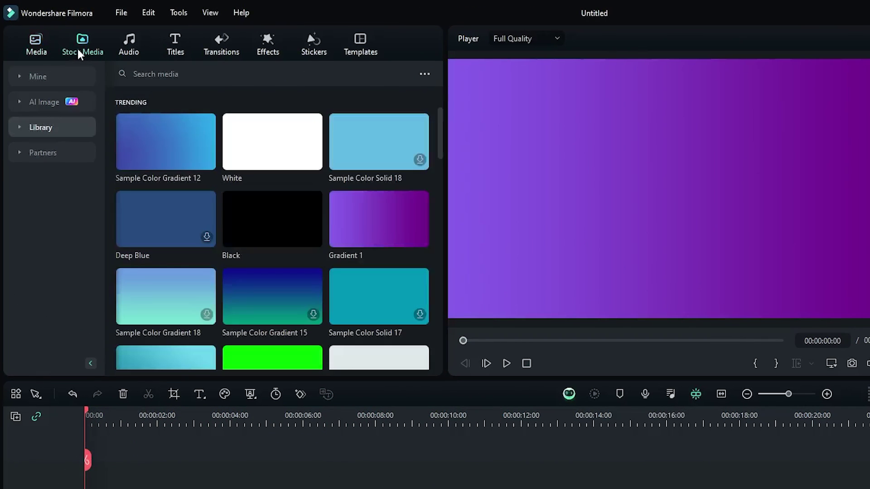
left_click(56, 129)
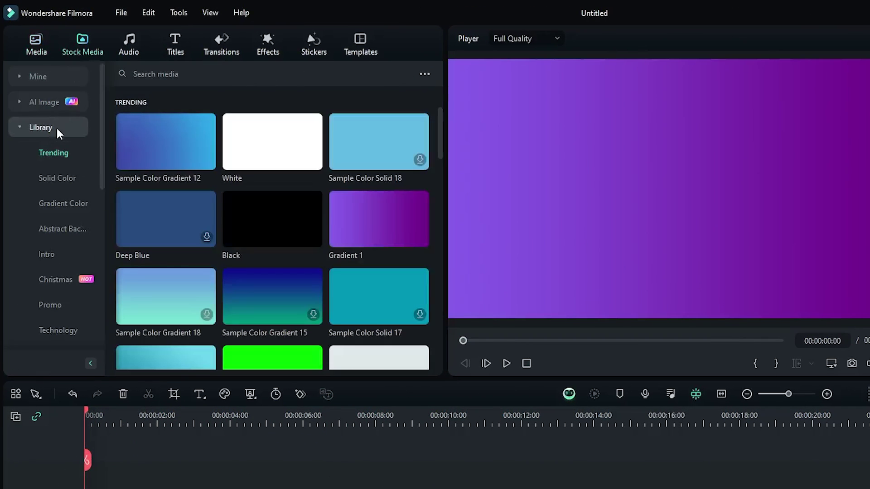
left_click(57, 205)
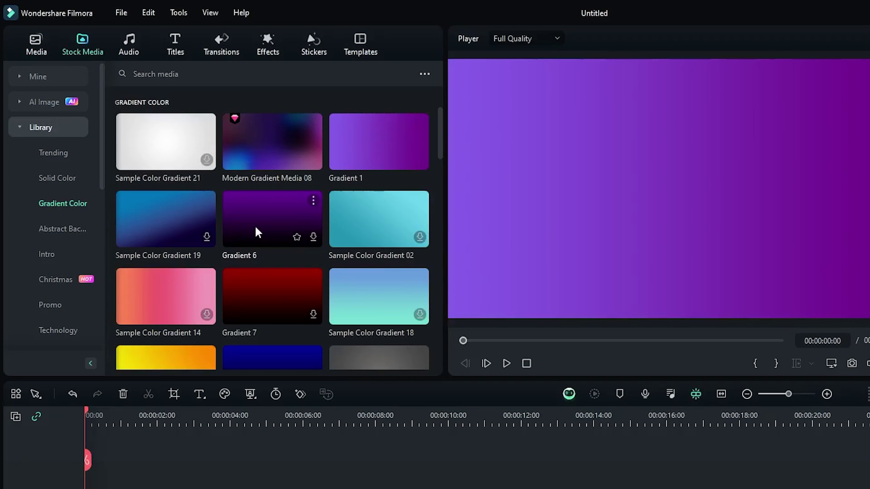
Add a Default Title above the Gradient 1 clip at the timeline start and change its text to SUBSCRIBE.
left_click(176, 47)
left_click_drag(166, 248, 96, 297)
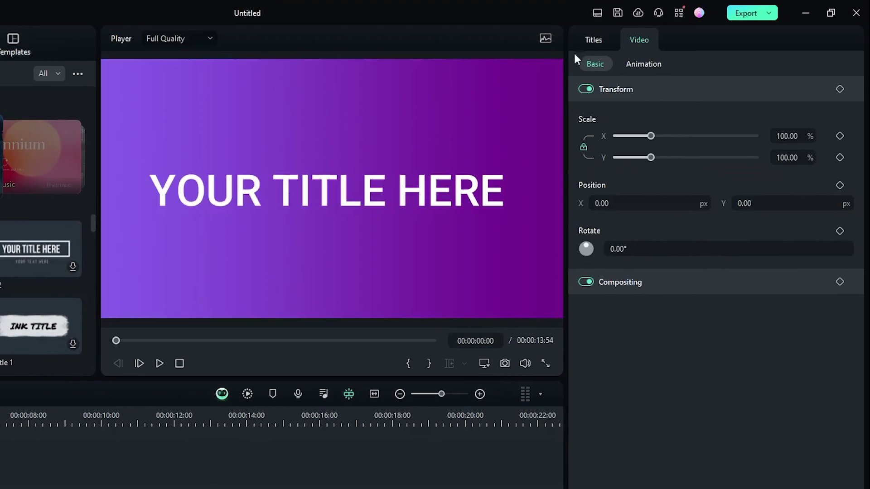
left_click(590, 39)
left_click(636, 132)
key("ctrl+a")
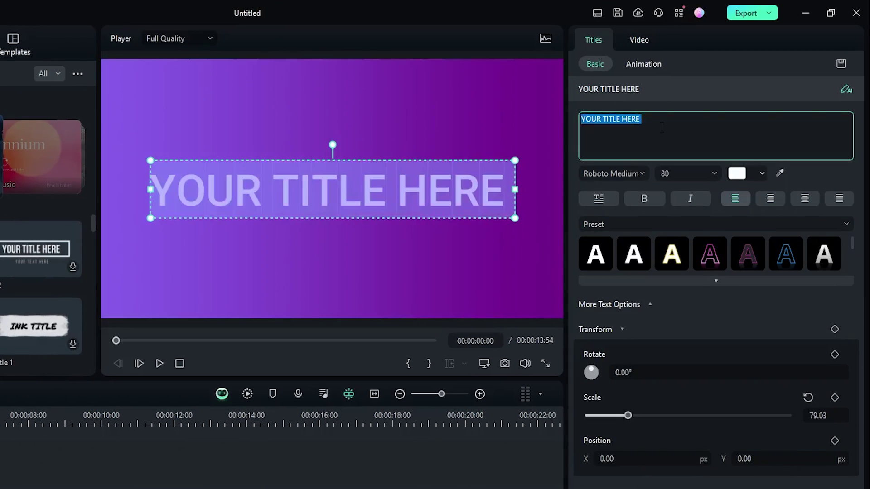
type("SUBSCRIBE")
Set the SUBSCRIBE title's font to Poppins ExtraBold.
key("ctrl+a")
left_click(636, 170)
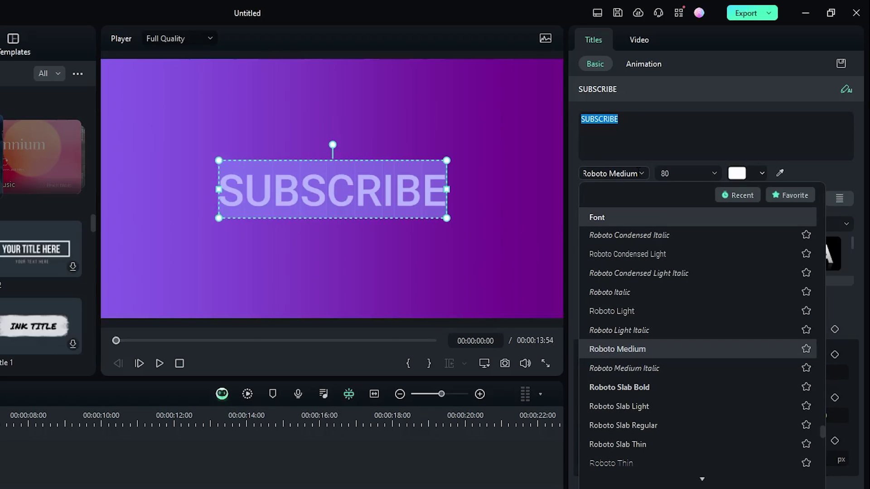
key("ctrl+a")
type("Poppins ExtraBold")
key("Return")
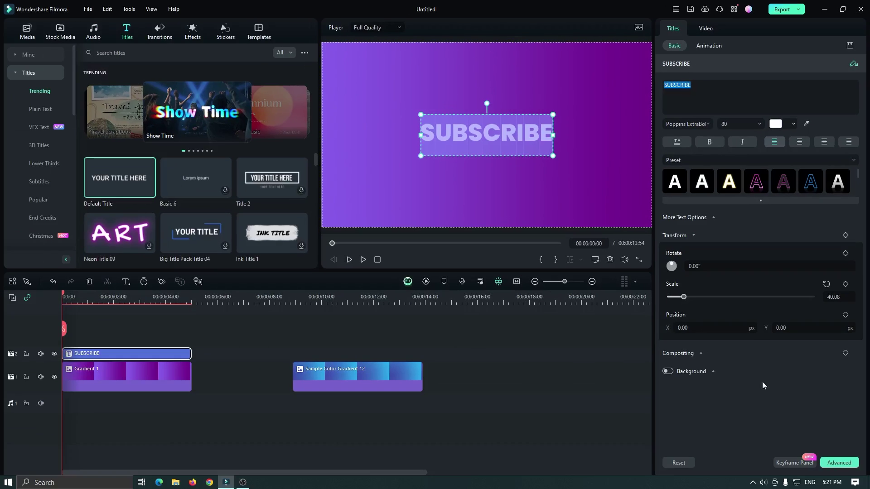
In the advanced text editor, disable the SUBSCRIBE text's fill and enable its outline.
left_click(840, 463)
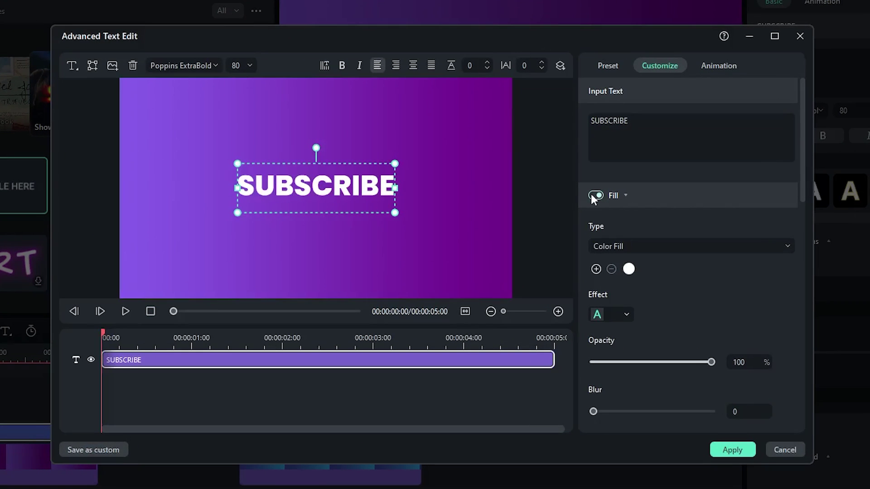
left_click(594, 196)
scroll(688, 276, "down", 5)
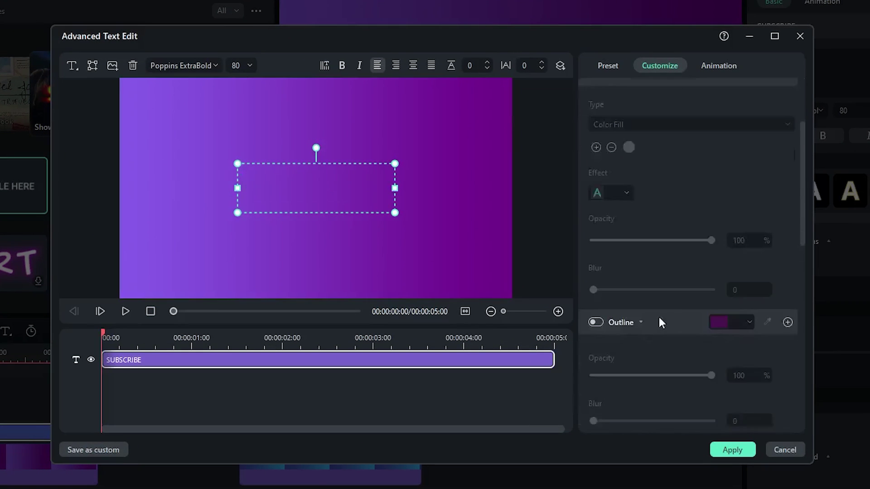
left_click(600, 296)
scroll(725, 213, "down", 4)
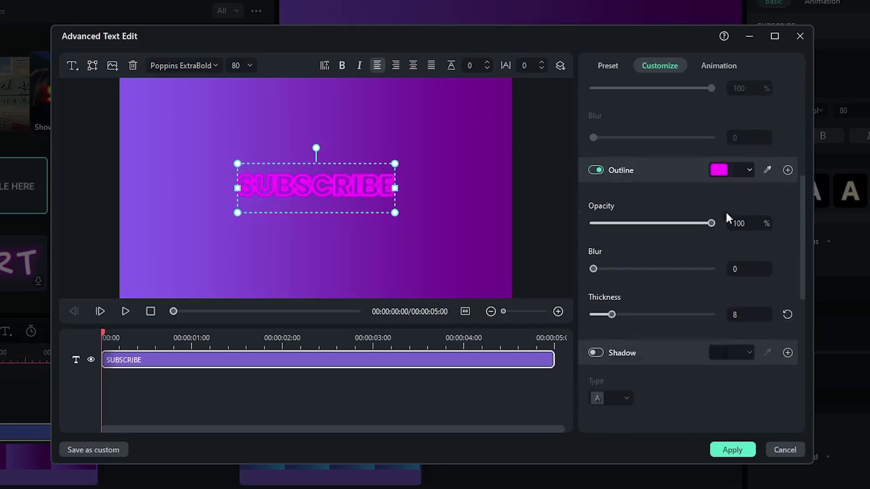
Make the text outline white with a thickness of 1 and apply the advanced text changes.
left_click(719, 171)
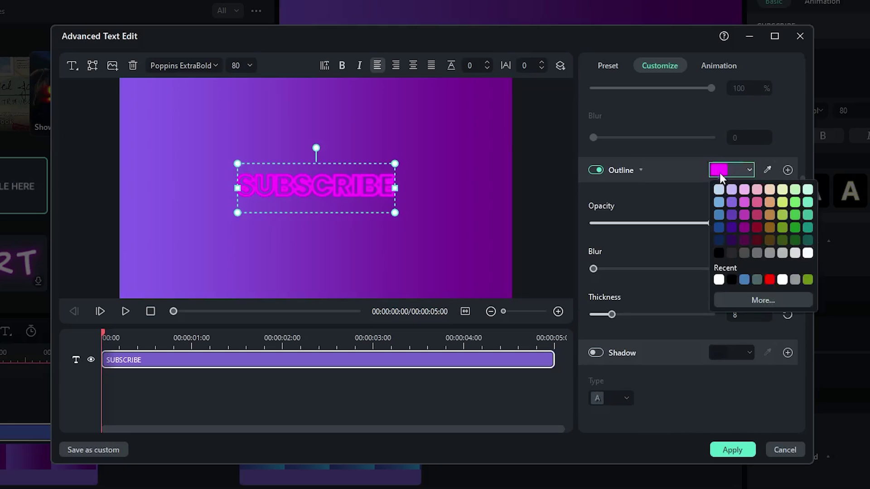
left_click(808, 253)
double_click(735, 315)
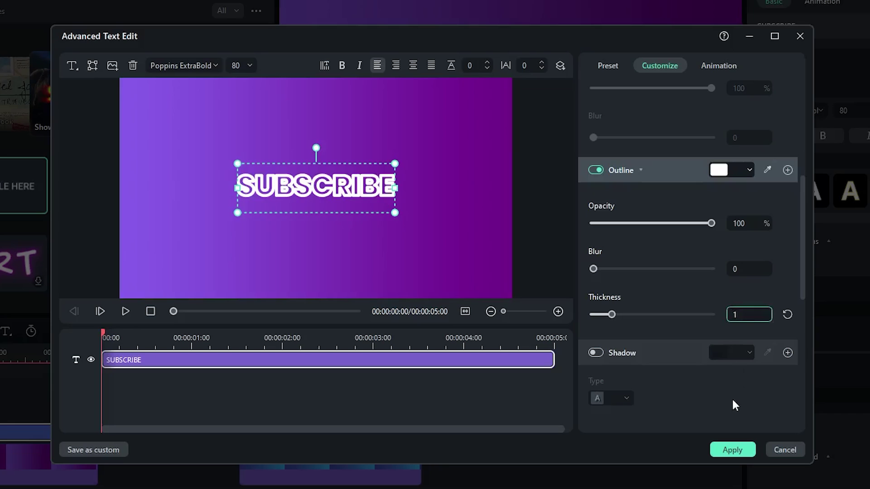
type("1")
left_click(736, 451)
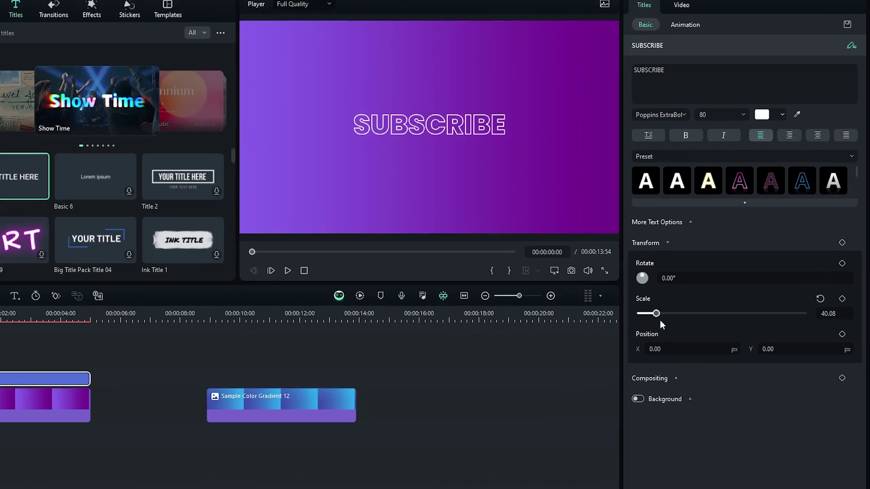
Enlarge the SUBSCRIBE title to a scale of 293 and set its Y position to -78 px.
left_click_drag(684, 297, 774, 320)
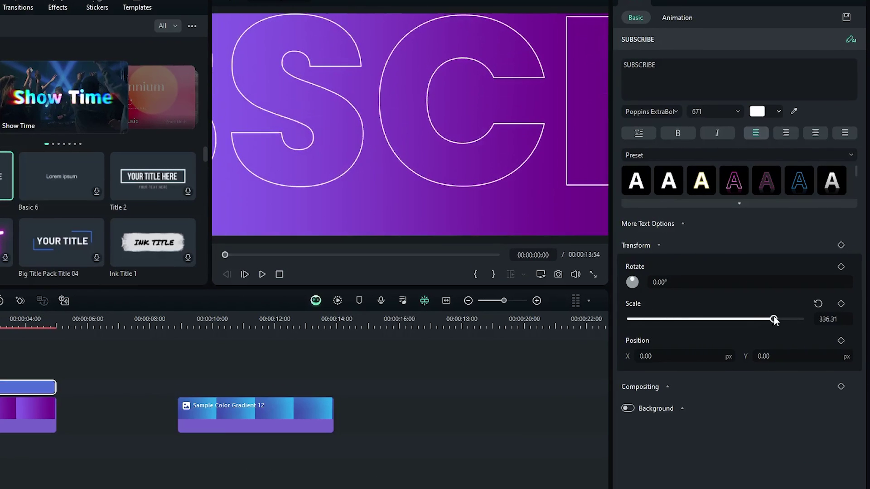
left_click_drag(764, 356, 744, 357)
left_click_drag(774, 319, 755, 320)
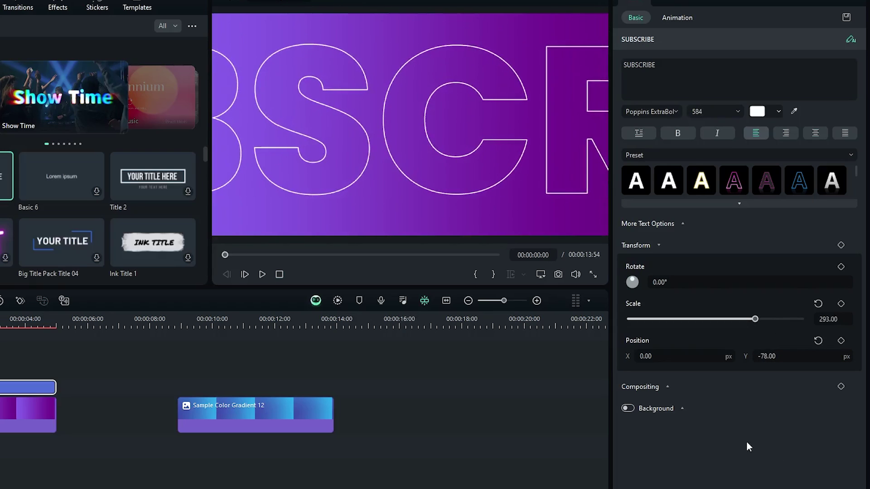
Lower the SUBSCRIBE title's compositing opacity to 20.
left_click(668, 388)
scroll(741, 385, "down", 1)
left_click(828, 447)
type("20")
key("Return")
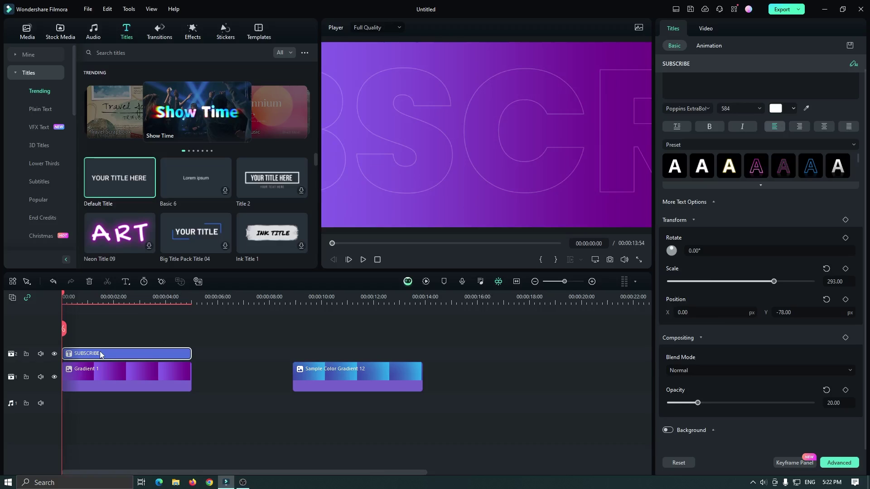
Animate the title's position with a keyframe at the clip's start and one at its end with X at 1824 px.
left_click(706, 29)
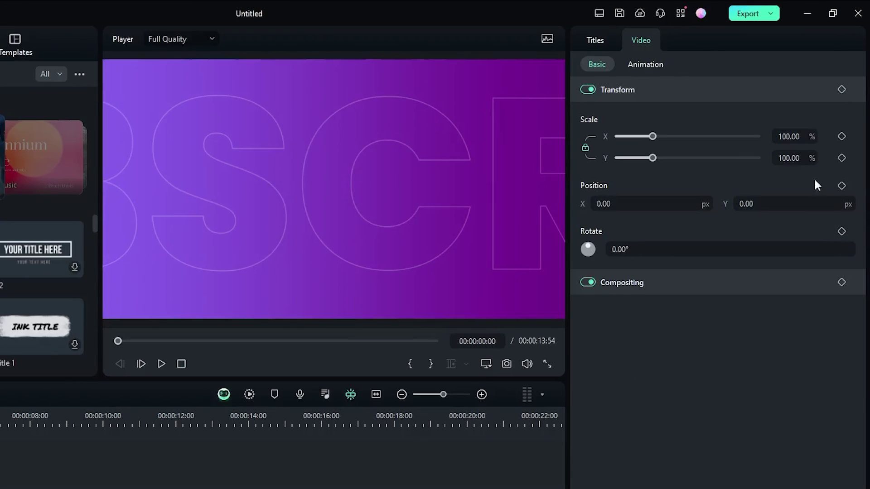
left_click(842, 186)
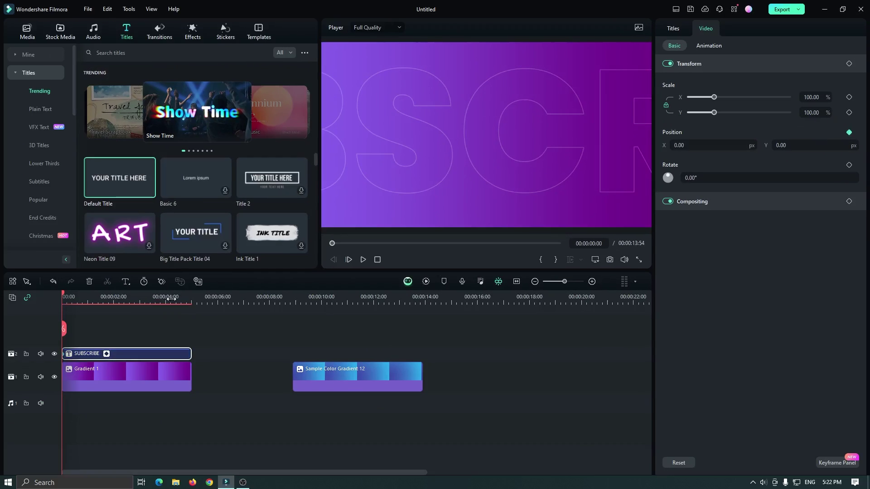
left_click(183, 299)
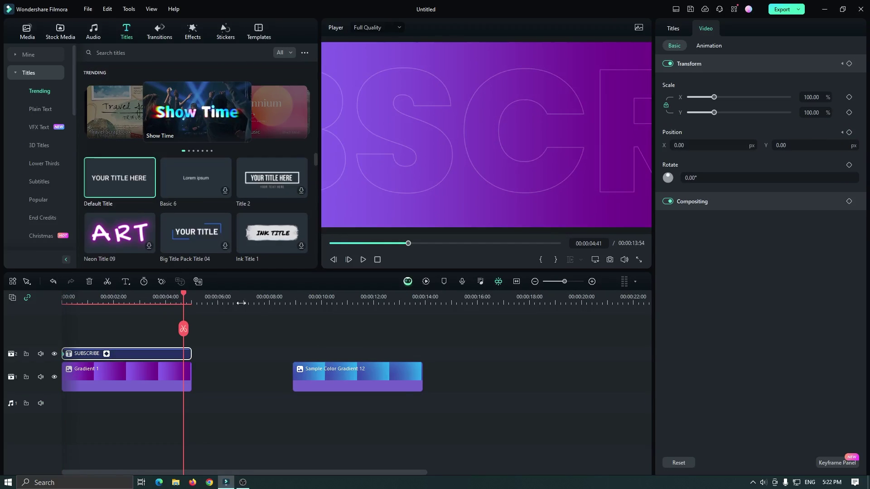
scroll(200, 298, "up", 1)
left_click_drag(183, 293, 199, 294)
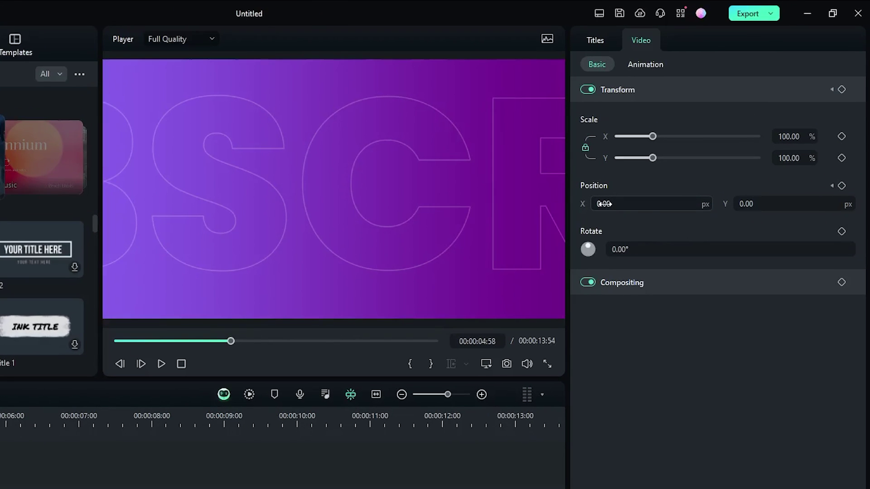
left_click_drag(604, 204, 699, 204)
In the keyframe panel, turn the title's linear X position path into a smooth ease-in, ease-out curve.
left_click(818, 452)
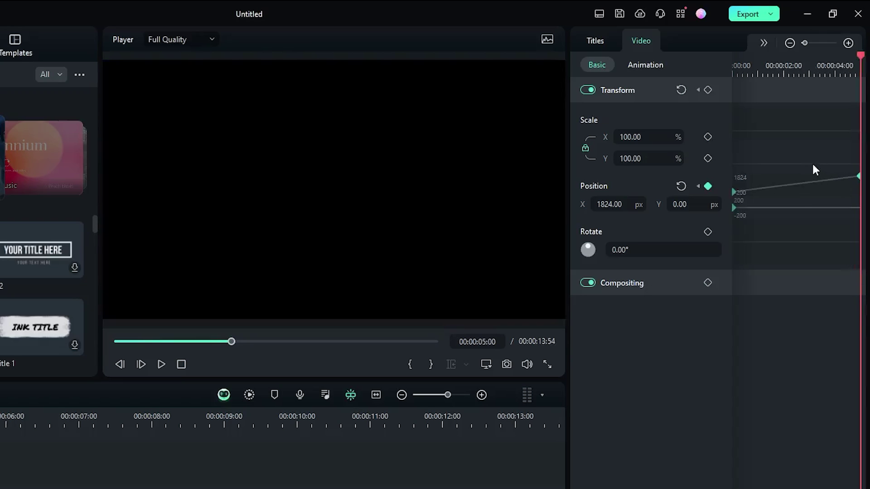
left_click(851, 67)
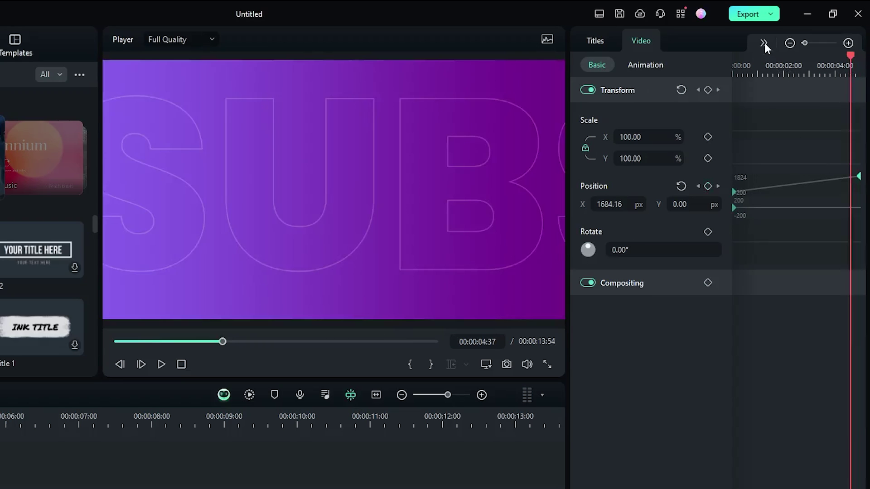
left_click(765, 45)
left_click(798, 103)
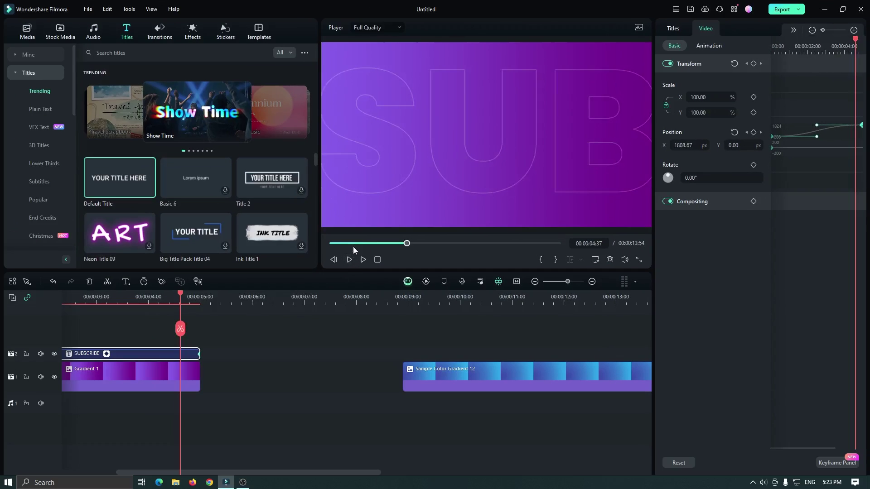
Play back the SUBSCRIBE title animation from the start of the timeline.
left_click_drag(353, 247, 306, 245)
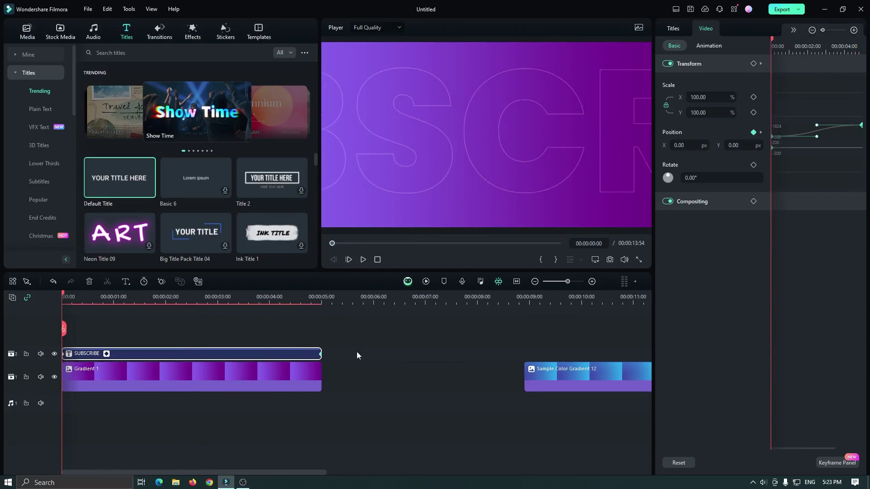
key("space")
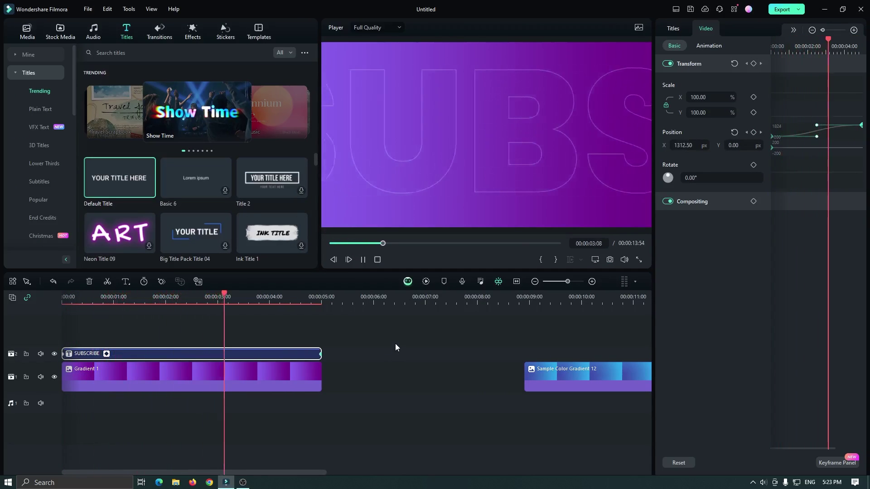
key("space")
Paste a copy of the animated SUBSCRIBE title above the Sample Color Gradient 12 clip, aligned with its start.
scroll(331, 301, "down", 2)
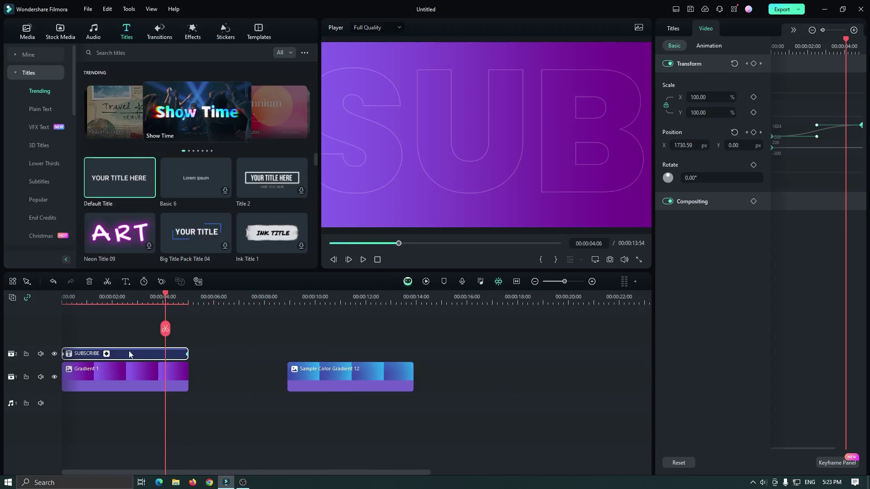
left_click(290, 302)
key("ctrl+v")
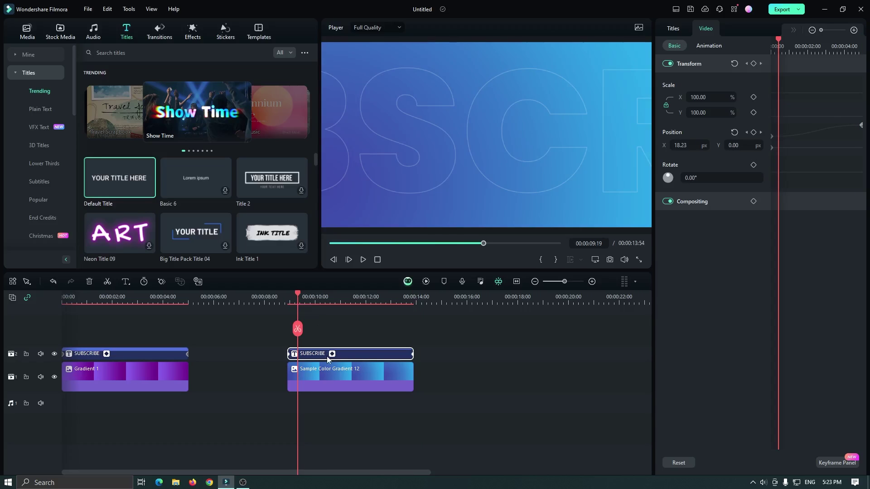
Set the copied title's end position keyframe to X -1839 px and play back its animation.
left_click_drag(297, 294, 410, 303)
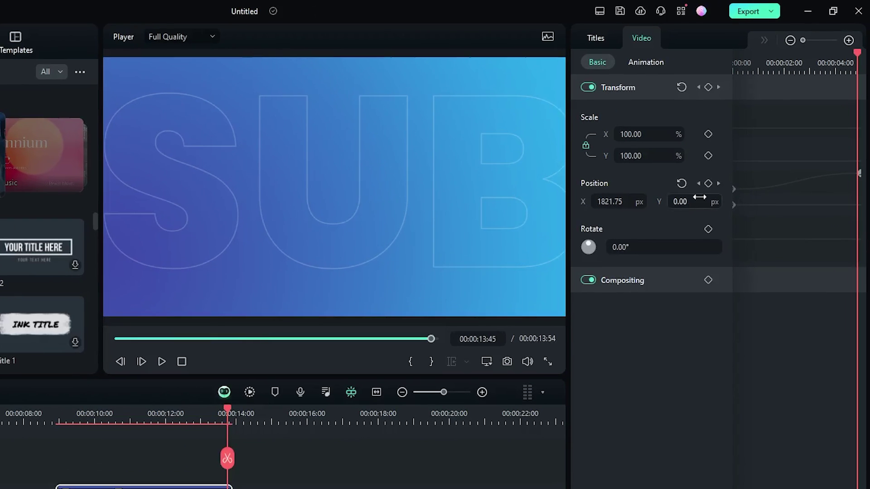
left_click(718, 184)
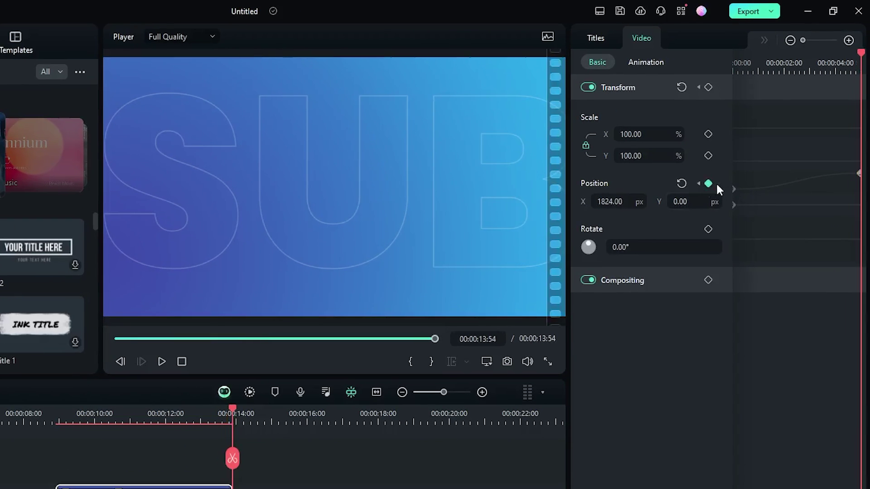
left_click_drag(609, 202, 548, 202)
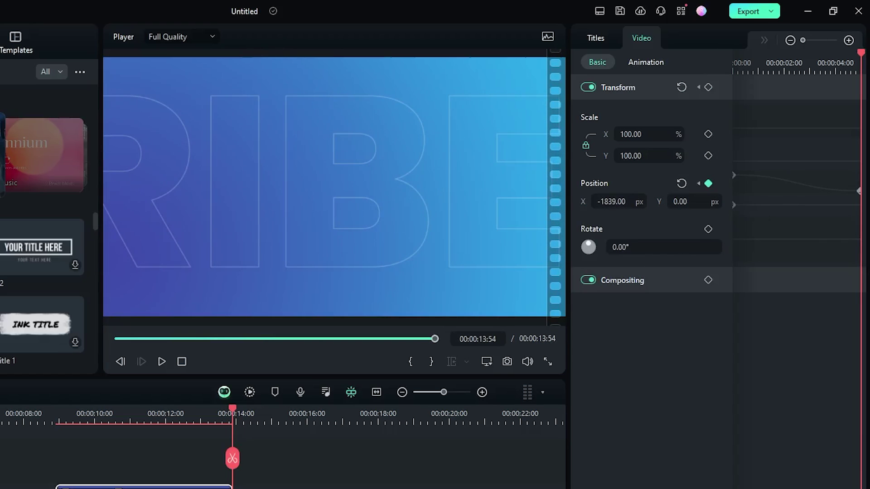
key("space")
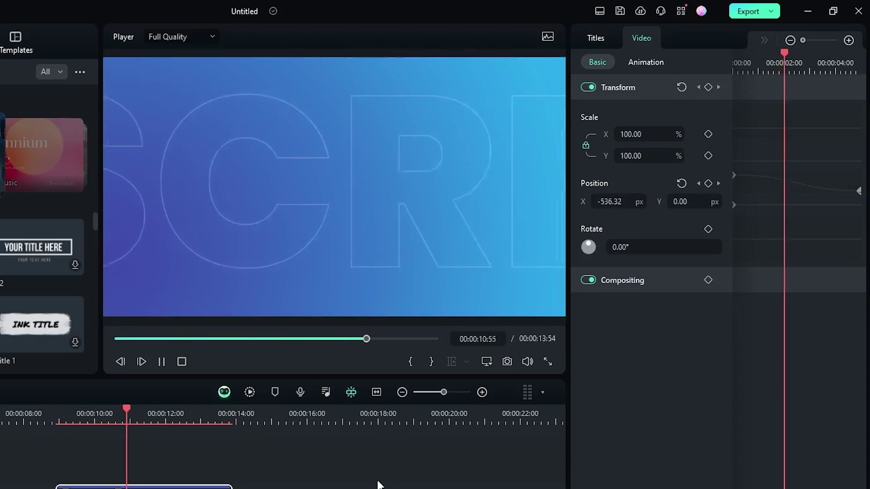
key("space")
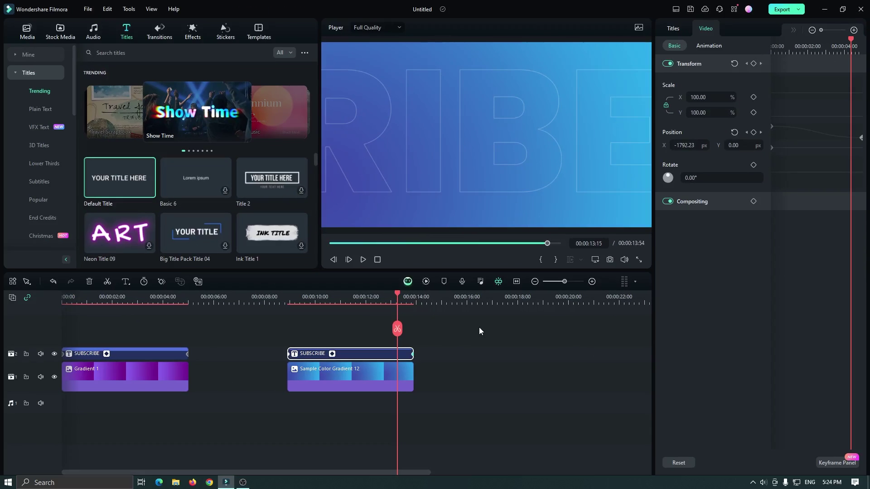
Combine the first SUBSCRIBE title and the Gradient 1 clip into a compound clip named 1.
left_click_drag(106, 329, 115, 387)
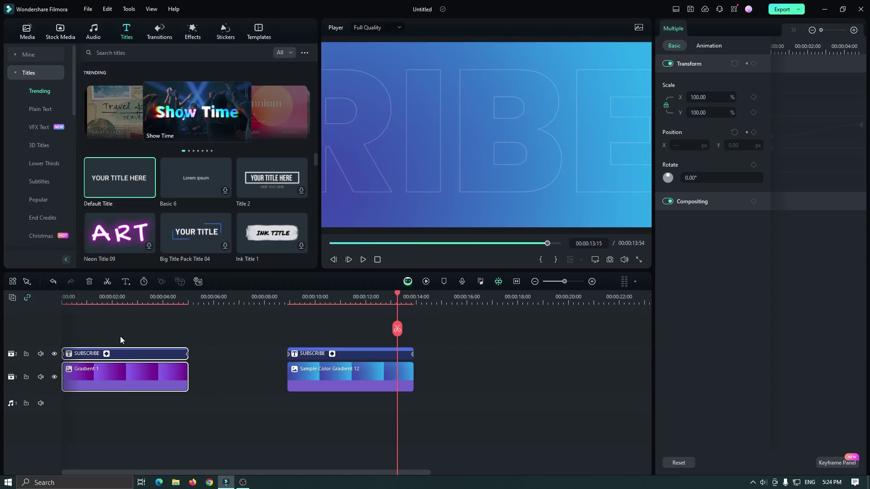
right_click(120, 352)
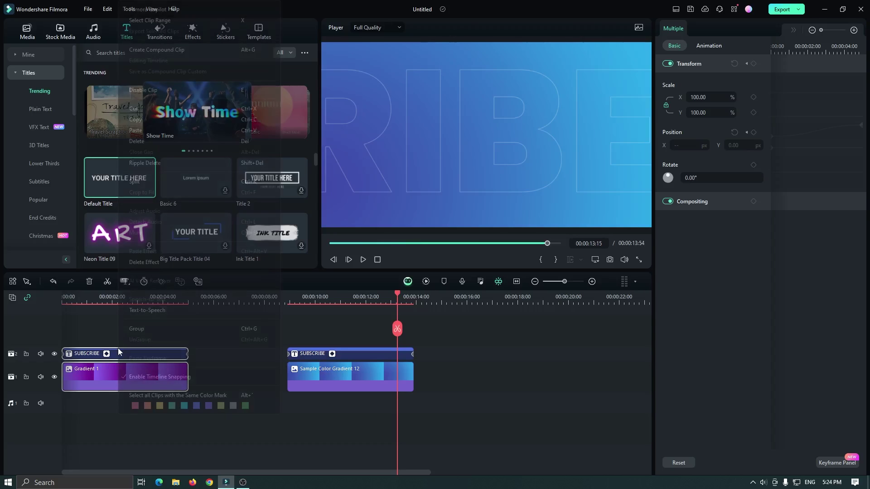
left_click(211, 66)
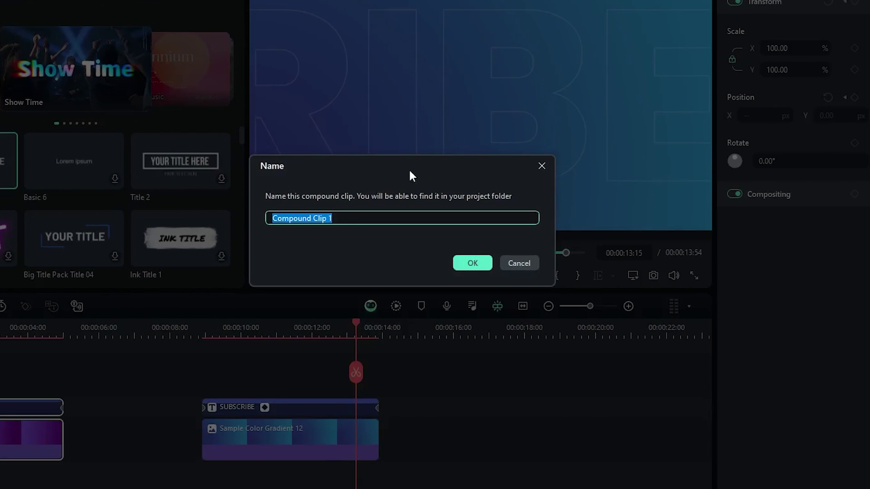
type("1")
left_click(469, 267)
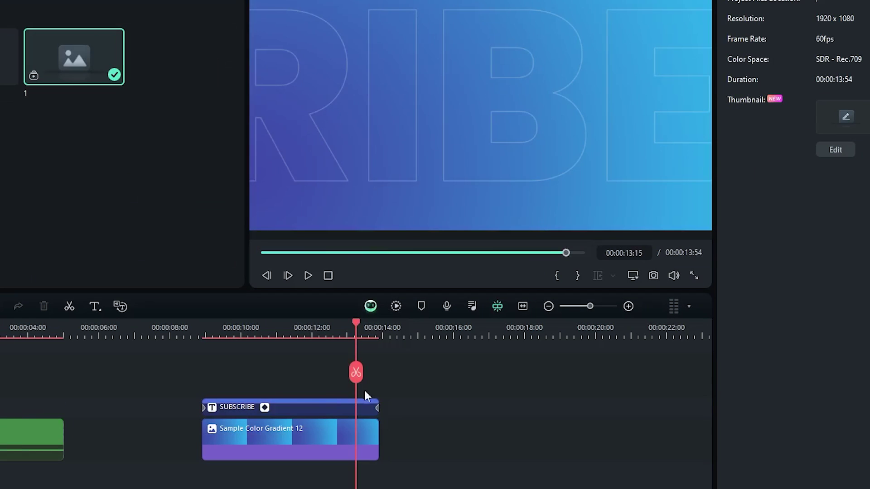
Combine the second SUBSCRIBE title and the Sample Color Gradient 12 clip into a compound clip named 2.
left_click_drag(268, 373, 286, 442)
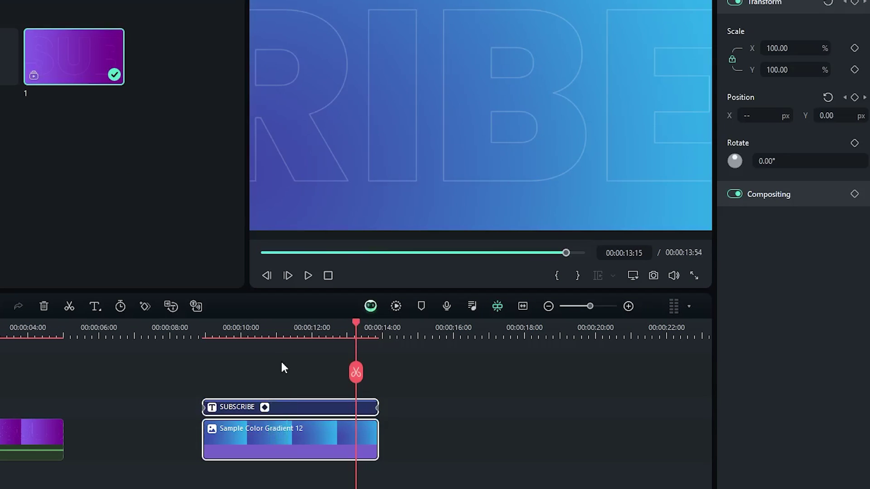
right_click(284, 406)
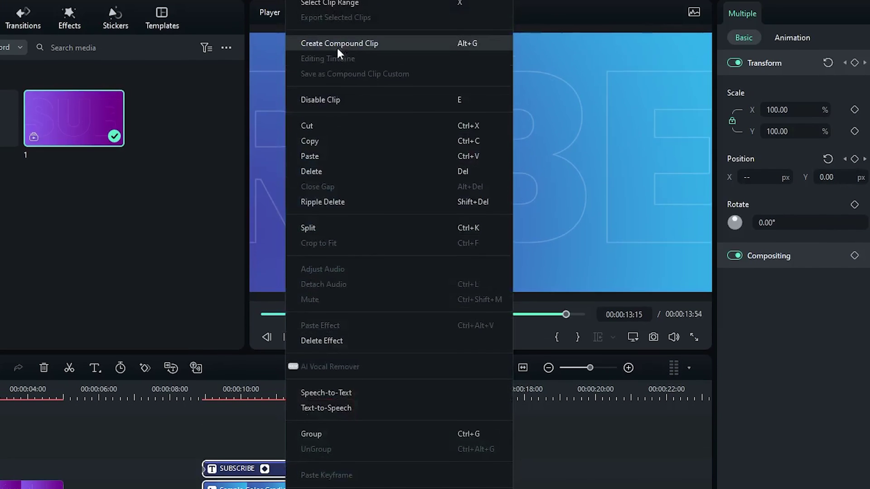
left_click(337, 44)
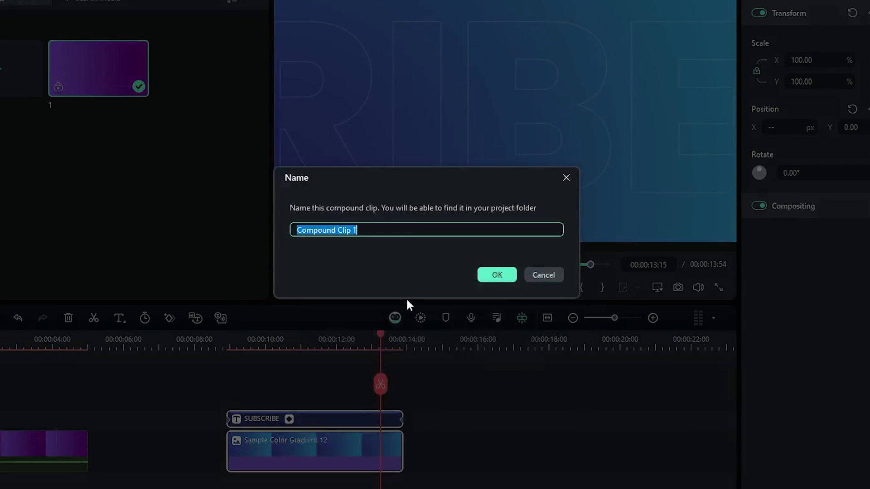
type("2")
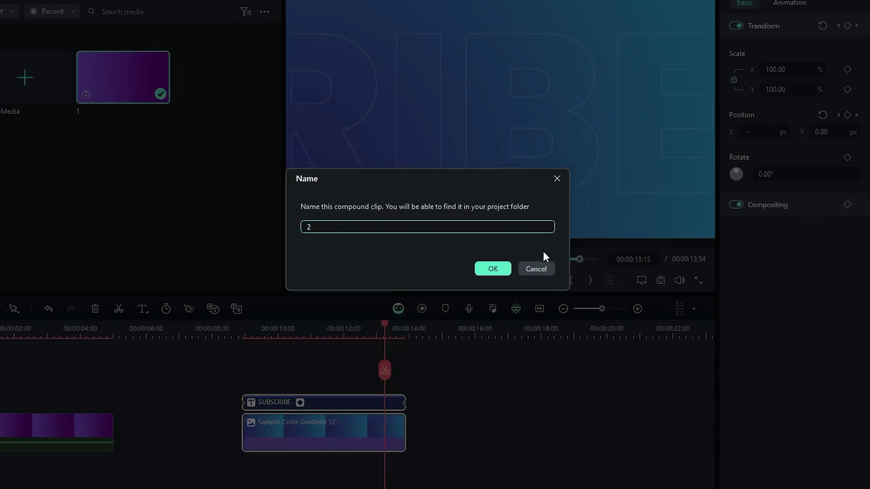
left_click(493, 269)
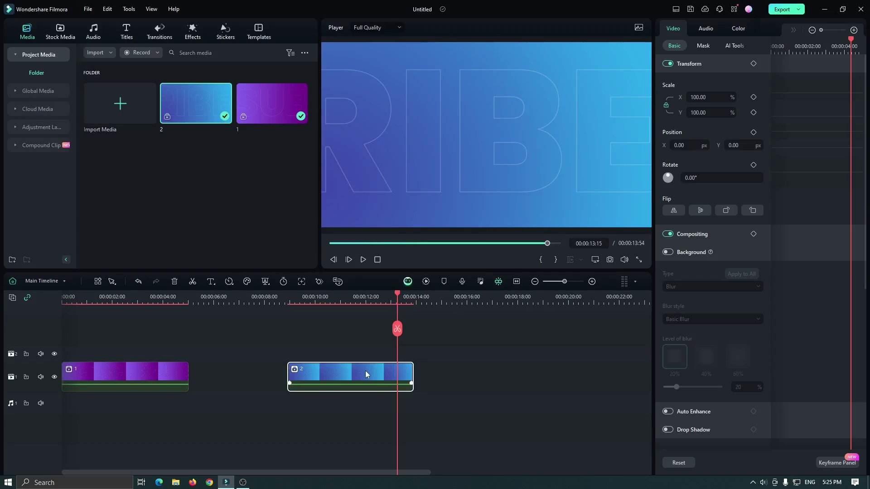
Move compound clip 2 onto the track above compound clip 1, aligned with the timeline start, and preview a frame near two seconds.
left_click_drag(365, 371, 132, 355)
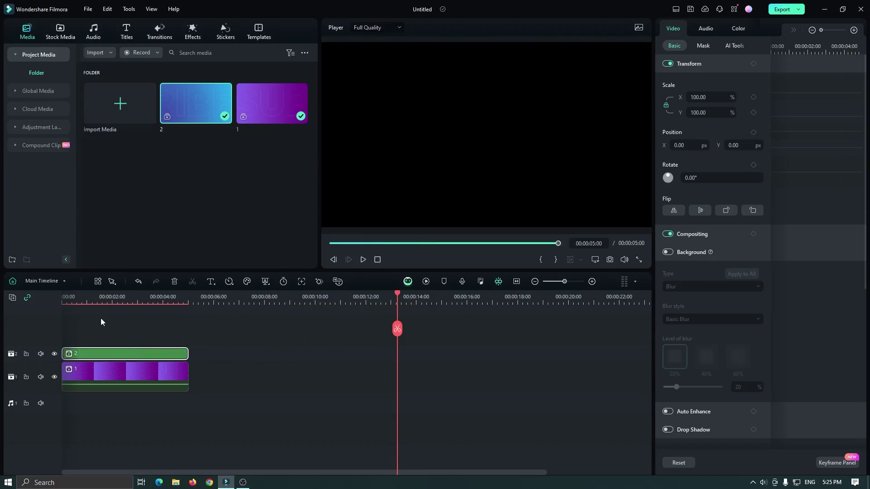
left_click_drag(98, 297, 119, 298)
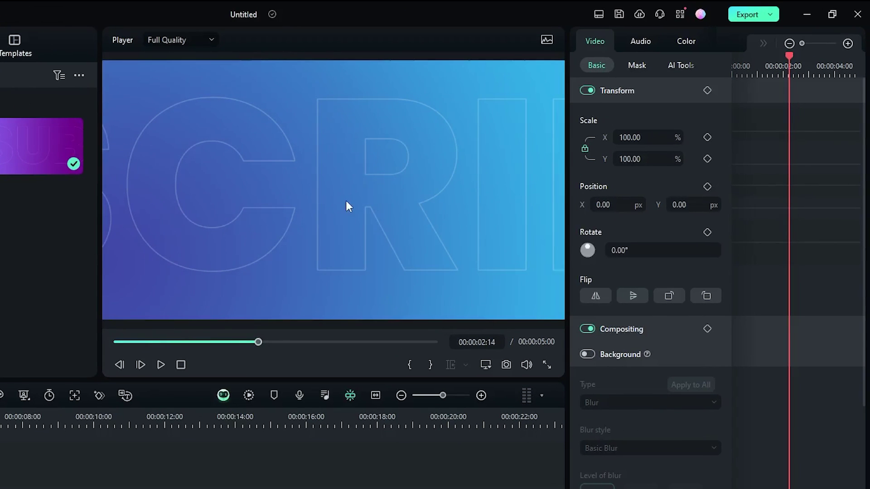
Draw a four-point pen mask on compound clip 2 that keeps its right half, with a slanted dividing edge through the middle.
left_click(341, 190)
scroll(340, 190, "down", 3)
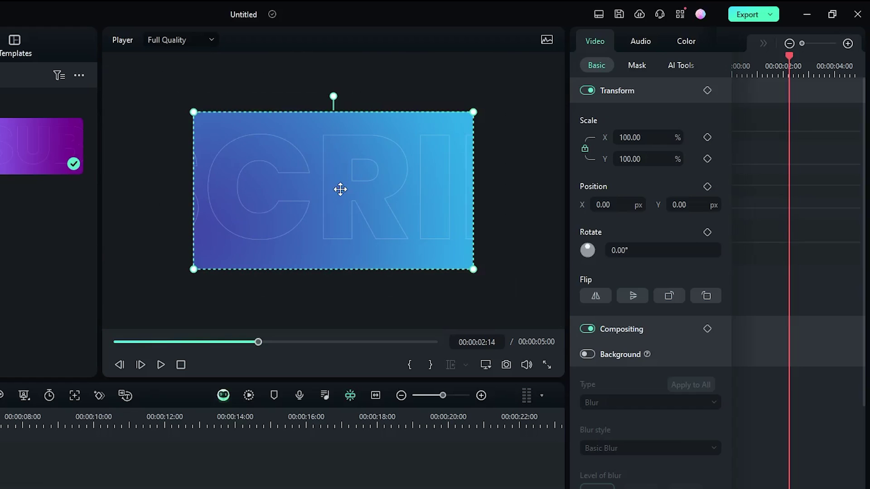
left_click(680, 488)
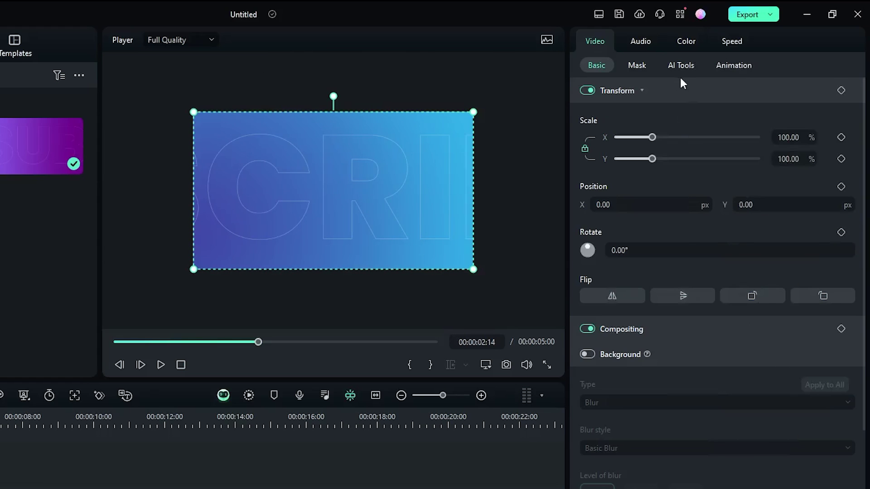
left_click(637, 65)
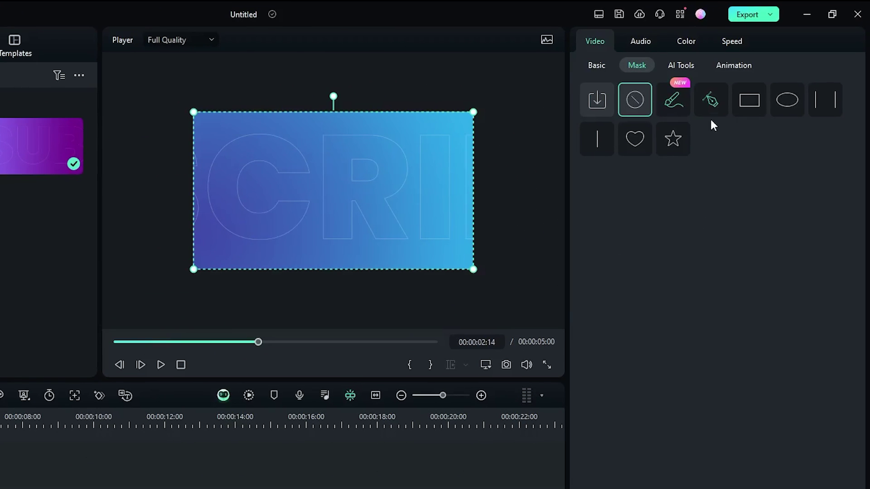
left_click(711, 105)
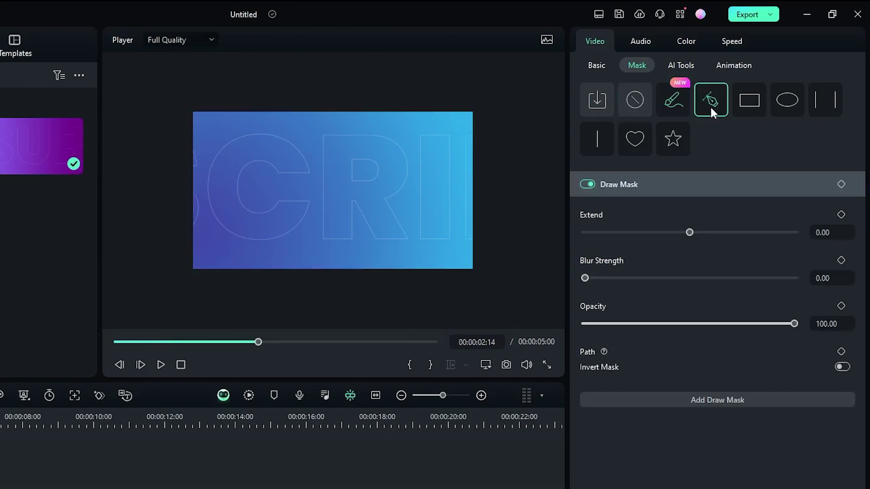
left_click(311, 103)
left_click(352, 281)
left_click(507, 276)
left_click(502, 96)
left_click(311, 104)
left_click(275, 183)
scroll(274, 181, "up", 4)
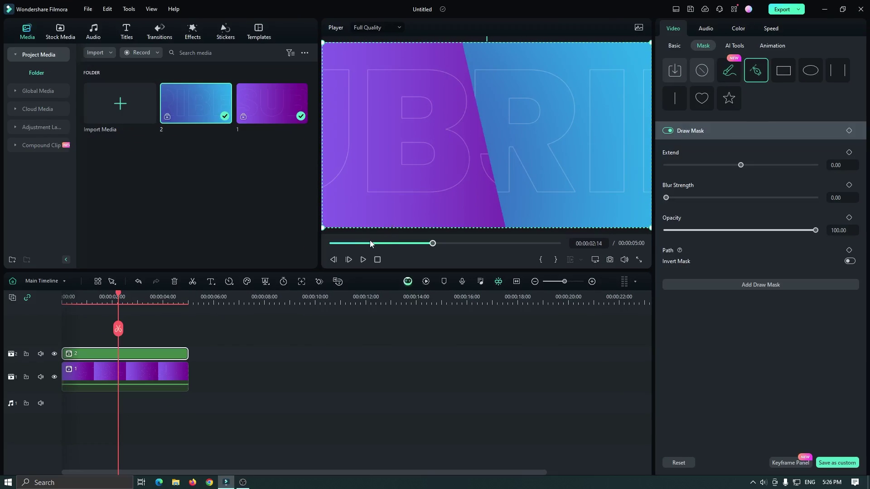
Play back the masked split-screen composition briefly.
left_click_drag(370, 244, 333, 244)
key("space")
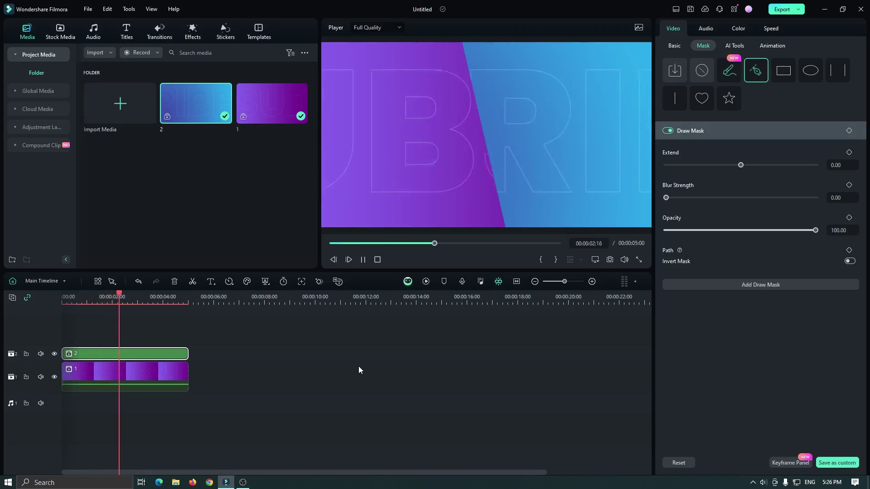
key("space")
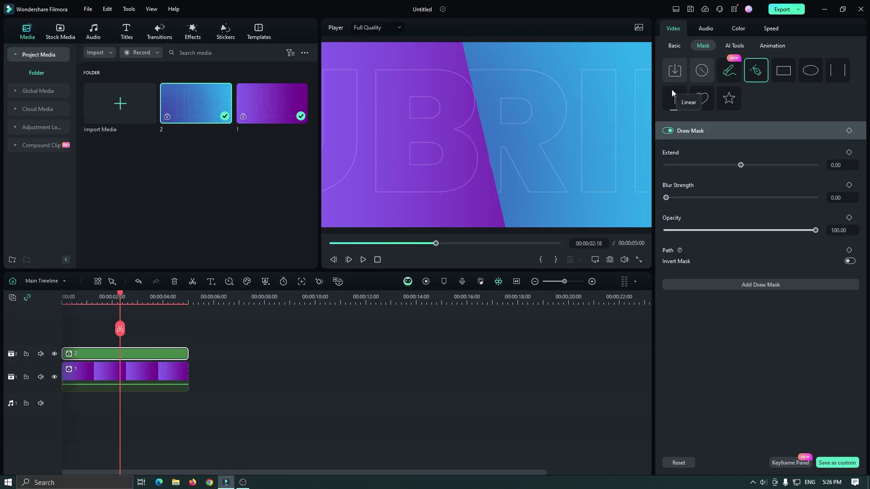
Enable a drop shadow on compound clip 2 with distance 8% and blur 24%.
left_click(674, 47)
scroll(768, 311, "down", 5)
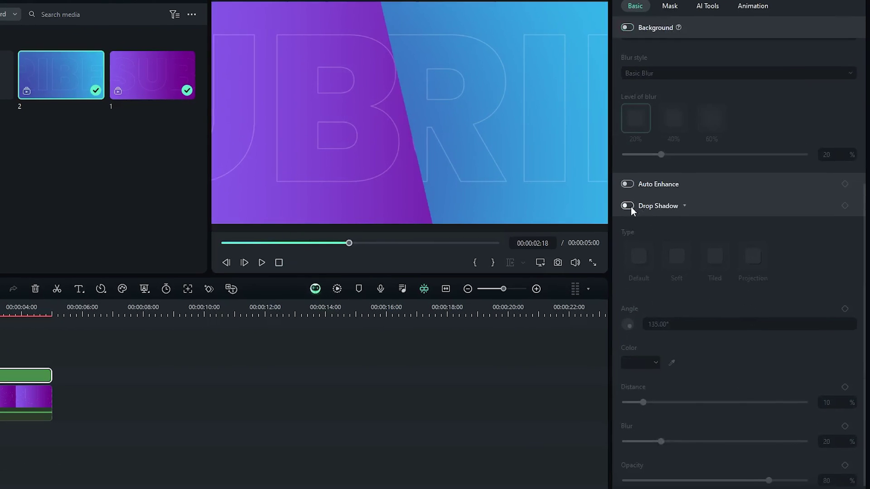
left_click(629, 206)
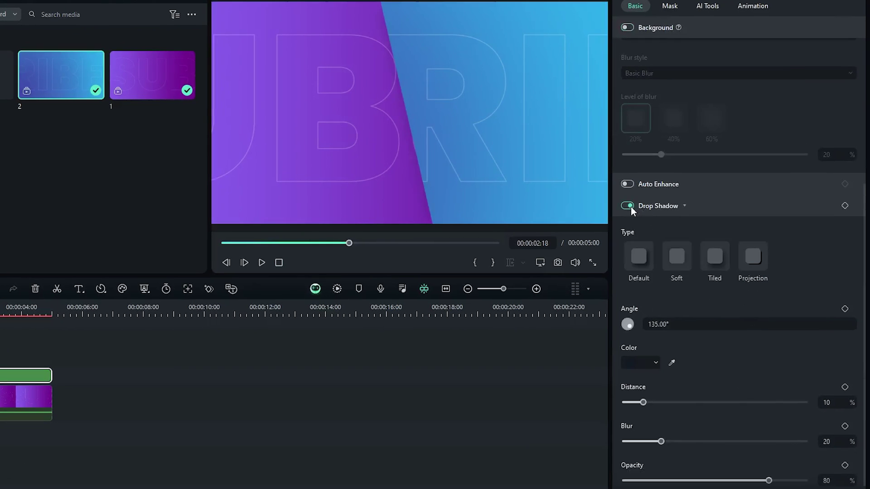
left_click_drag(644, 403, 640, 403)
left_click_drag(661, 442, 669, 442)
Play back the split background with its shadowed edge, and return the playhead to the timeline start.
left_click(318, 244)
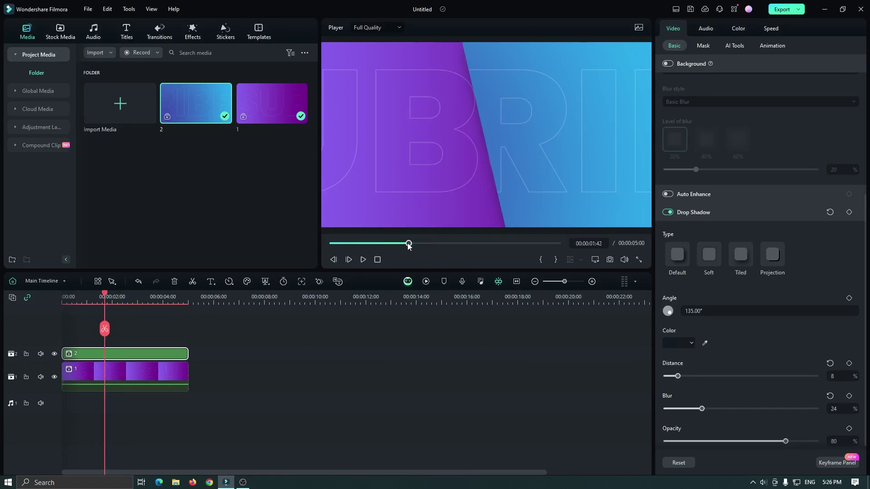
left_click_drag(408, 245, 325, 261)
key("space")
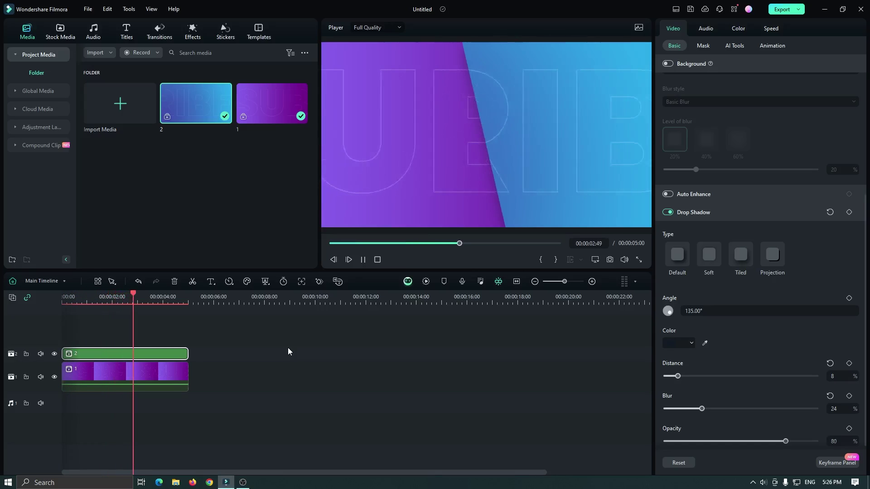
left_click(363, 259)
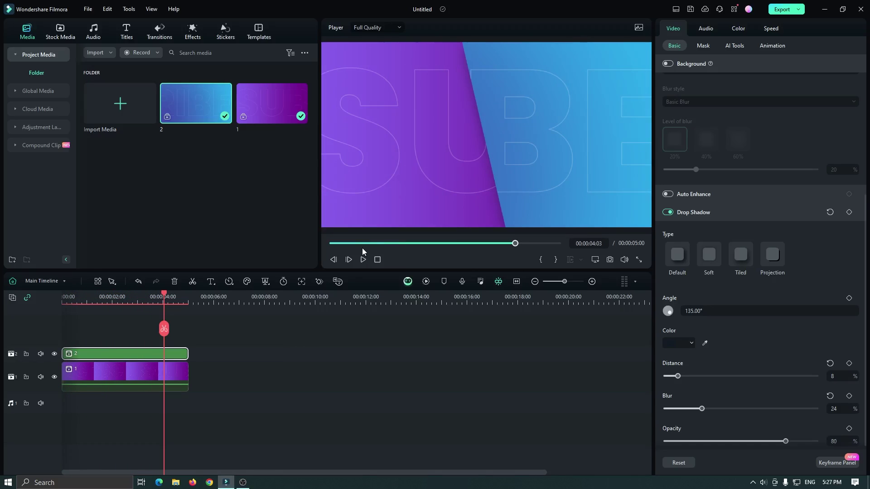
left_click(333, 244)
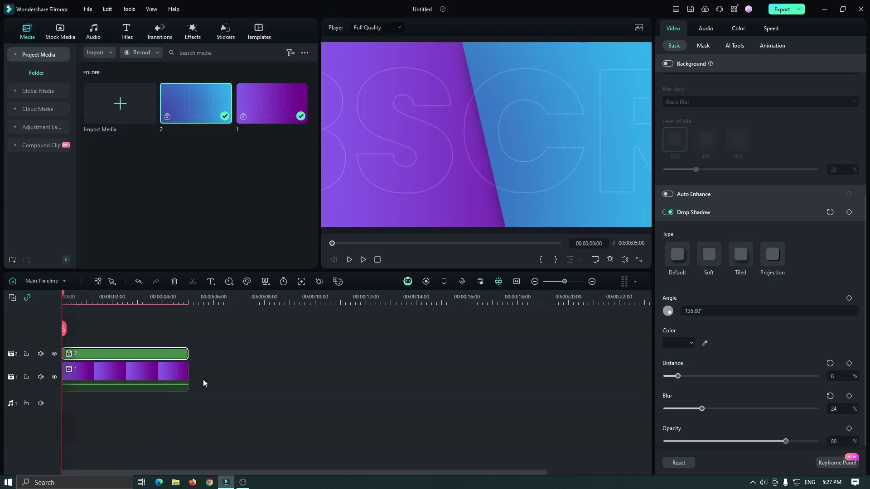
Combine compound clips 1 and 2 into a new compound clip named Background.
left_click_drag(220, 384, 139, 343)
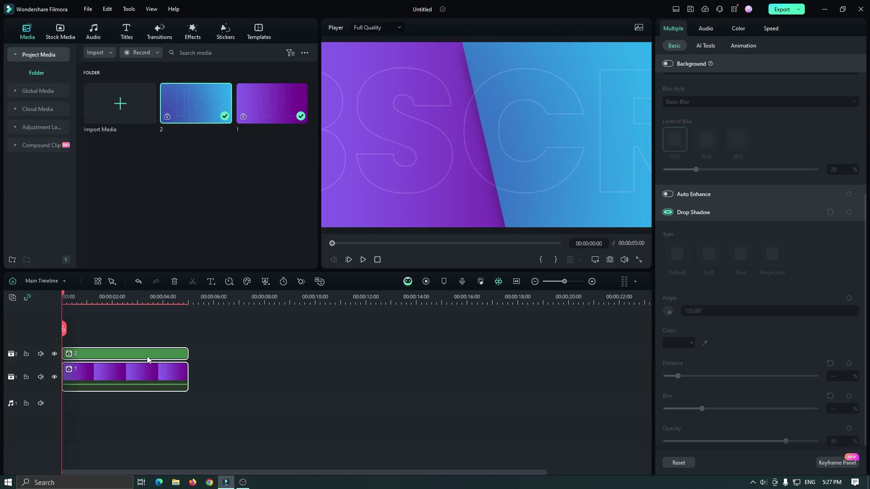
right_click(148, 359)
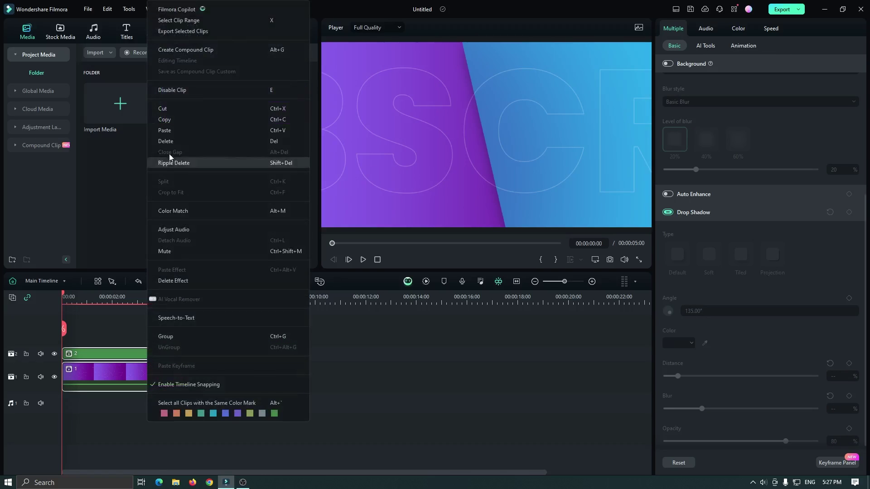
left_click(176, 51)
type("Background")
left_click(482, 250)
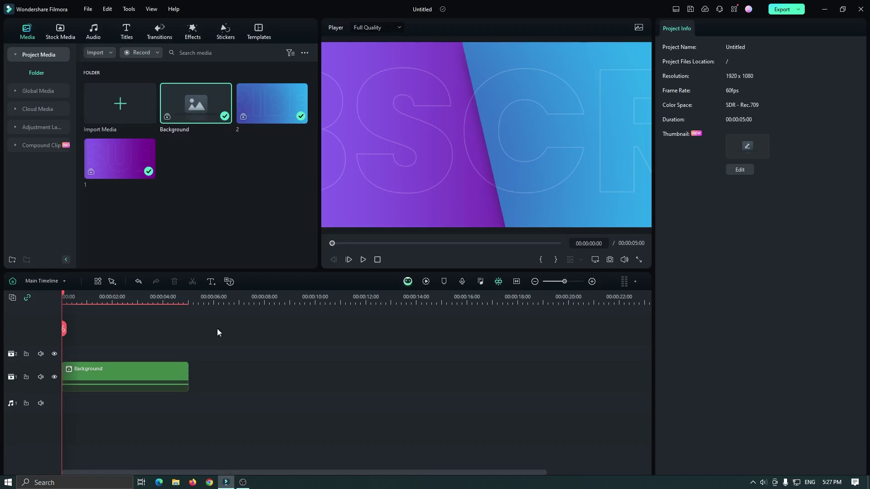
Apply the Boris FX BCC Gaussian Blur effect to the Background clip.
left_click(128, 371)
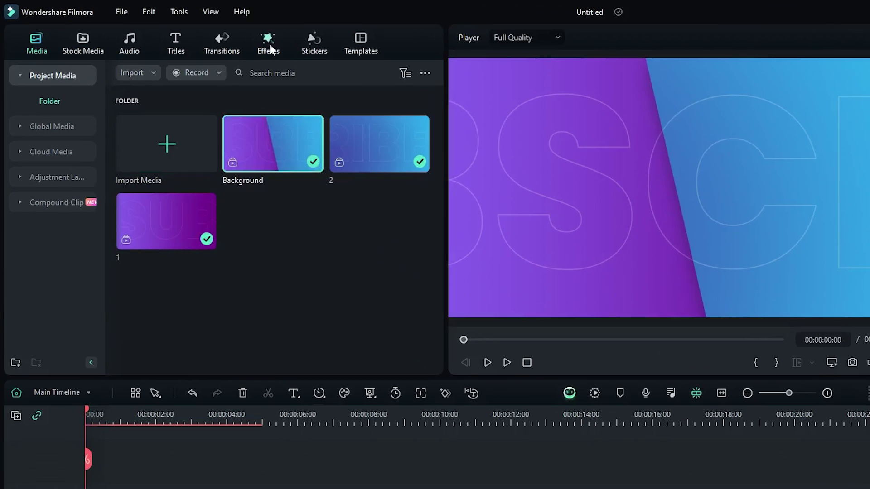
left_click(192, 28)
left_click(45, 302)
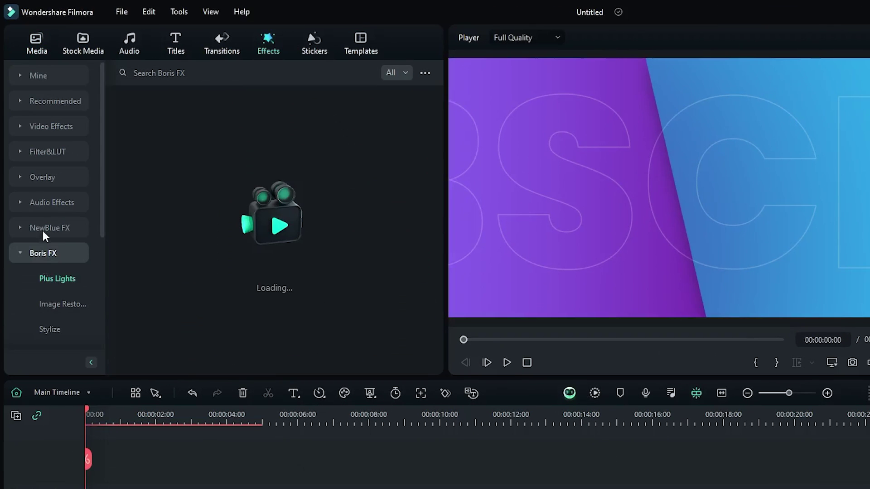
left_click(44, 203)
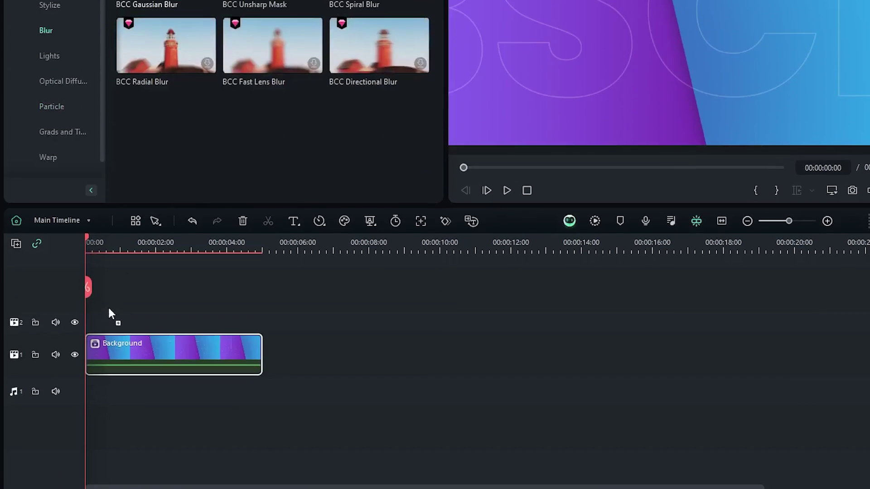
left_click_drag(109, 312, 110, 351)
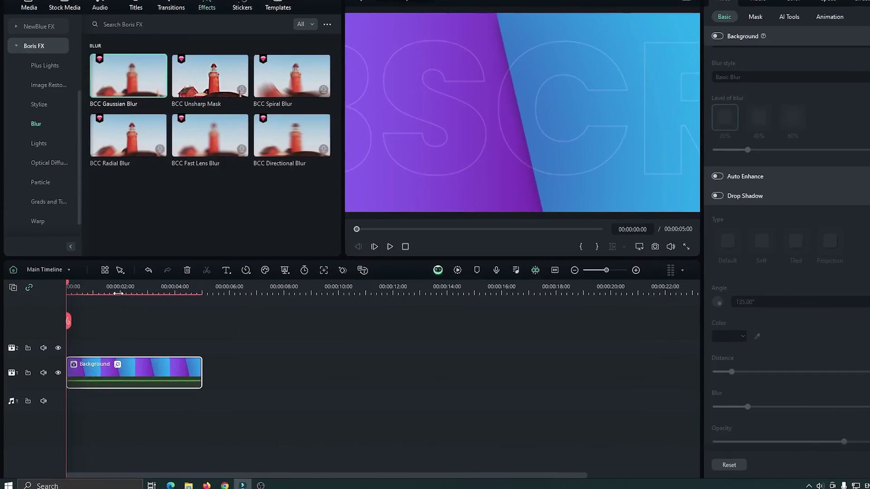
Add a Default Title clip after the Background clip on the same track, and place the playhead over it.
left_click_drag(157, 252, 228, 254)
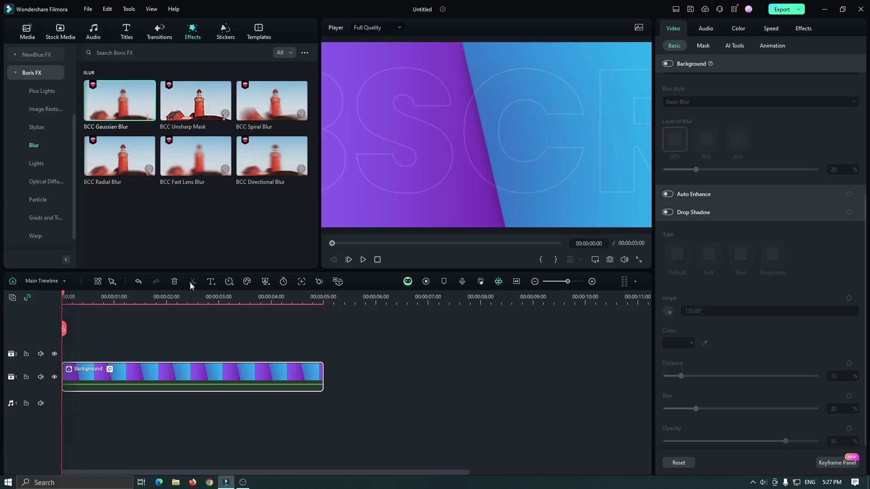
left_click(122, 36)
left_click_drag(119, 178, 364, 377)
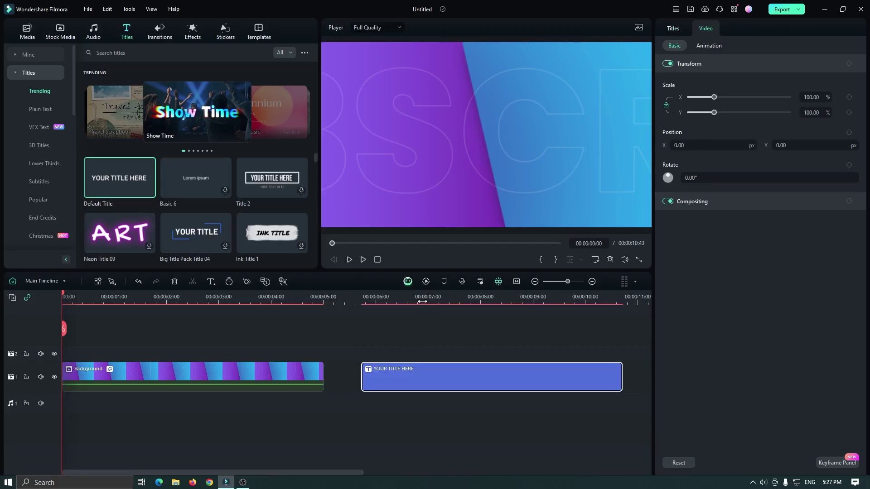
left_click_drag(422, 302, 382, 301)
left_click(296, 298)
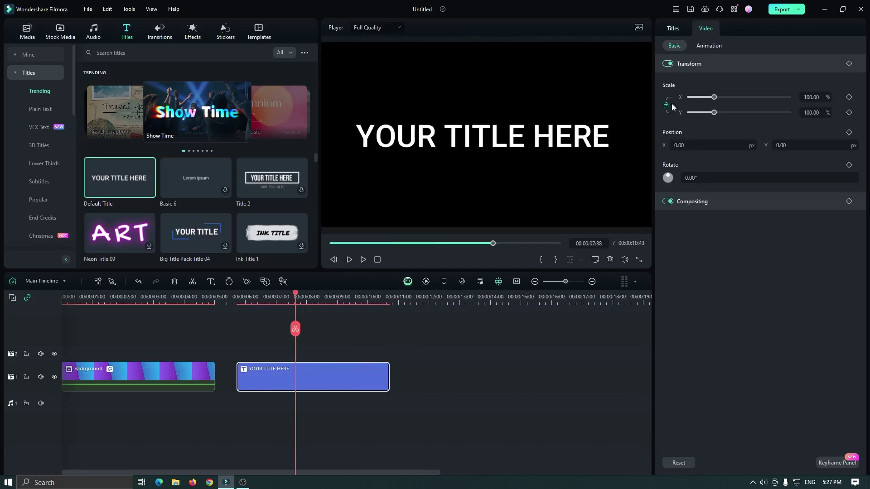
Replace the new title's text with SUBSCRIBE and select all of it.
left_click(675, 29)
left_click(713, 90)
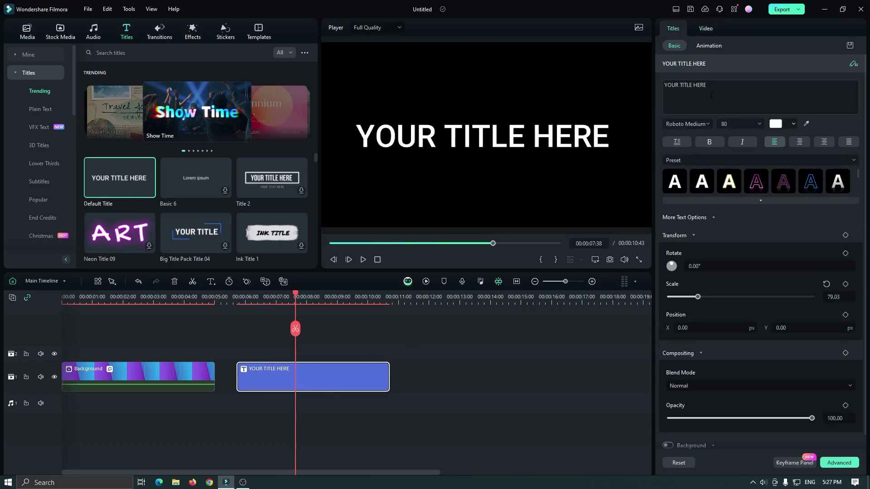
type("SUBSCRIBE")
key("ctrl+a")
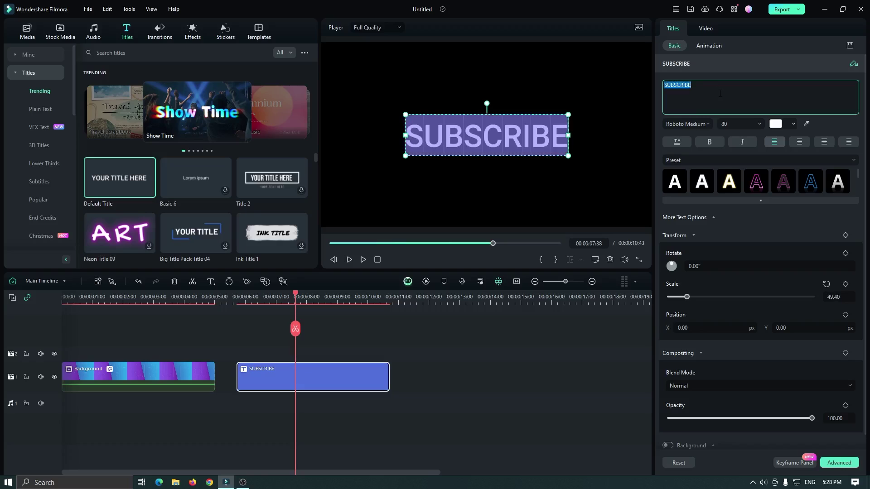
Set the SUBSCRIBE title's font to Poppins ExtraBold and its font size to 130.
left_click(702, 124)
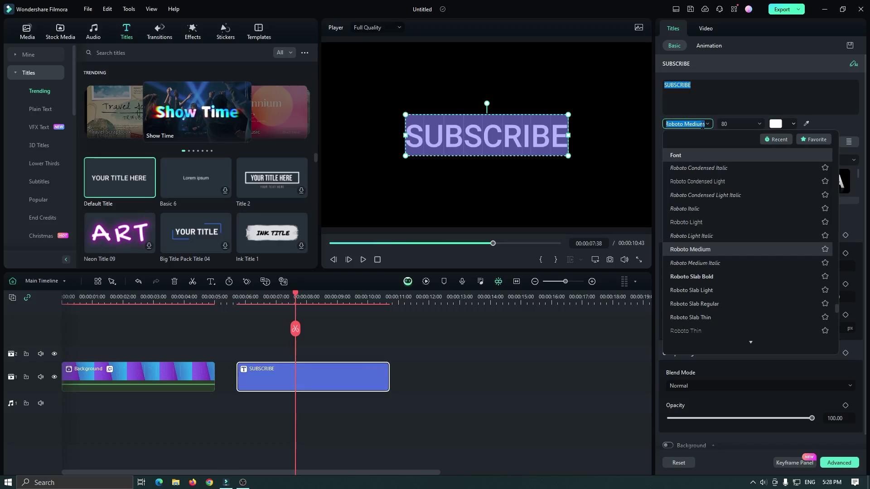
type("pop")
left_click(689, 168)
left_click(728, 124)
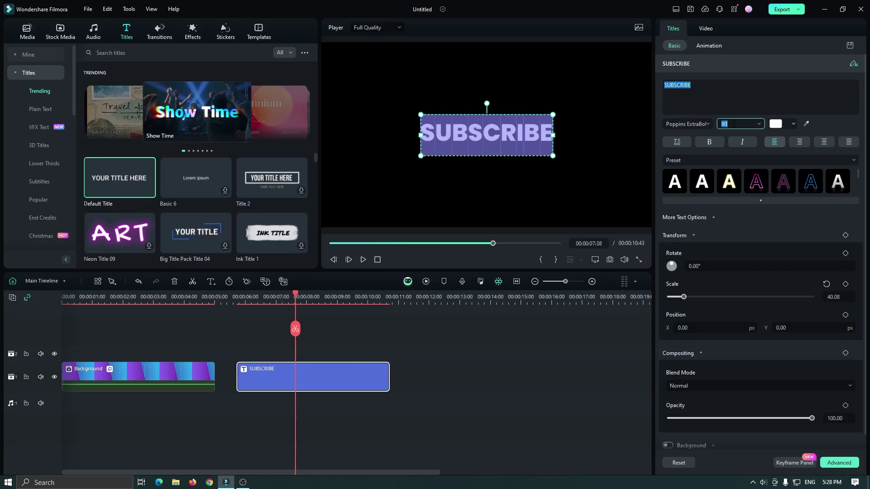
type("130")
key("Return")
left_click(309, 366)
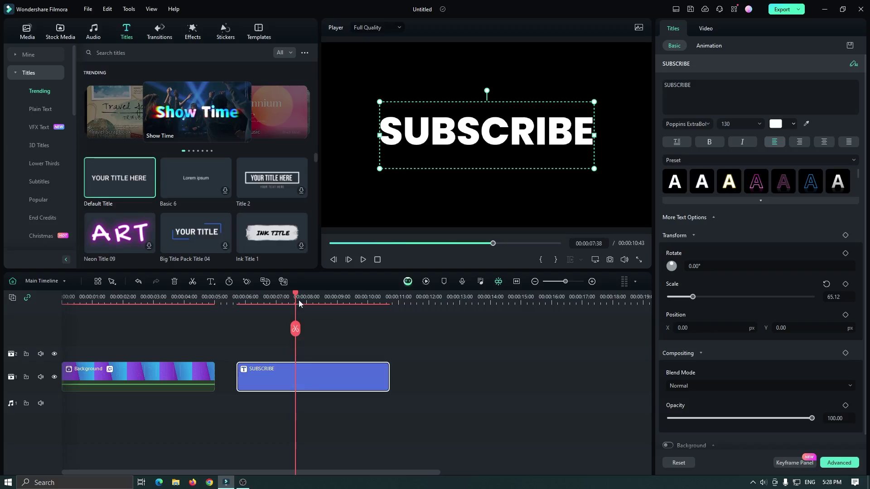
Add position keyframes to the SUBSCRIBE title at the clip's start and at 00:00:06:08.
left_click_drag(297, 298, 238, 298)
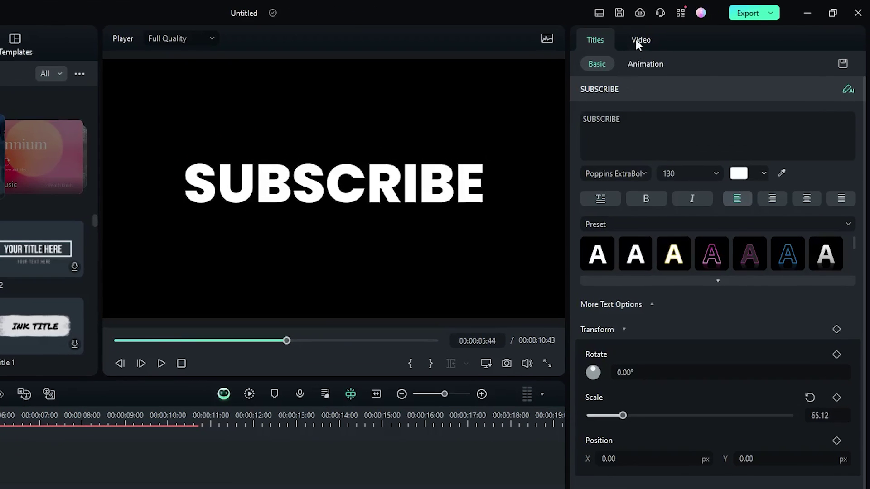
left_click(705, 28)
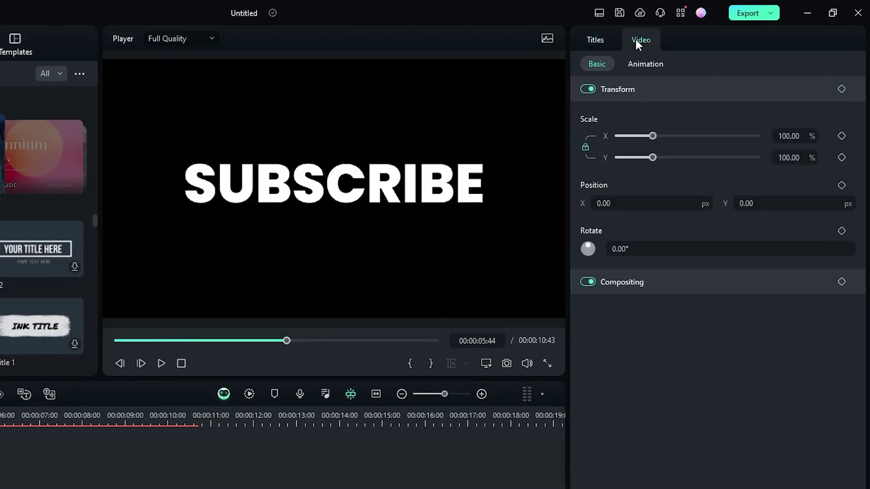
left_click(841, 185)
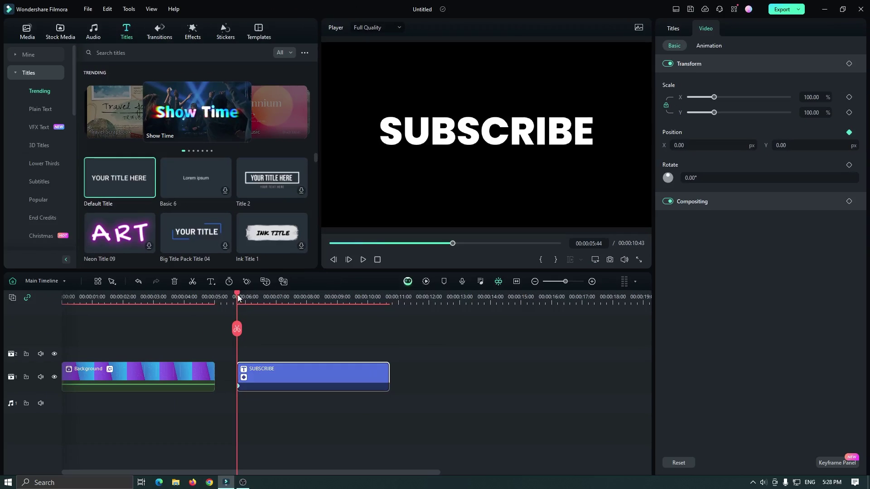
left_click_drag(238, 295, 249, 295)
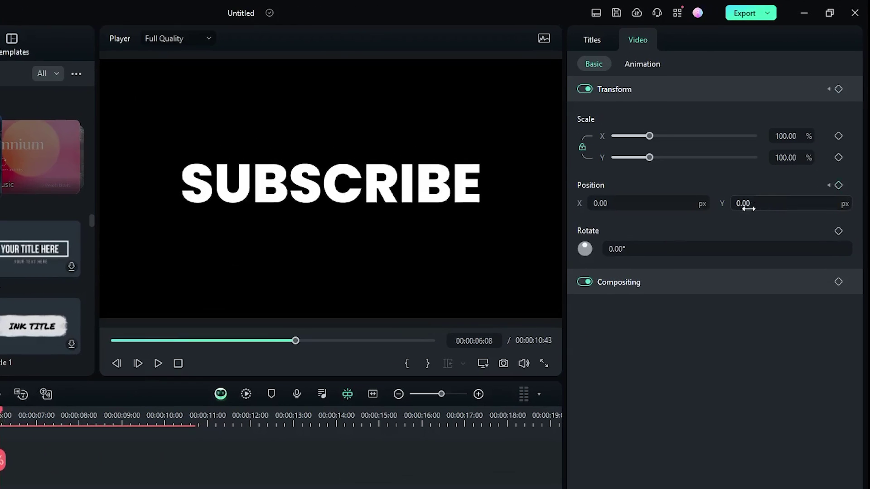
left_click(841, 186)
Set the title's vertical position at its first keyframe to -364 px so it starts lower in the frame.
left_click(829, 186)
left_click(744, 203)
type("72")
key("Return")
left_click_drag(748, 204, 737, 210)
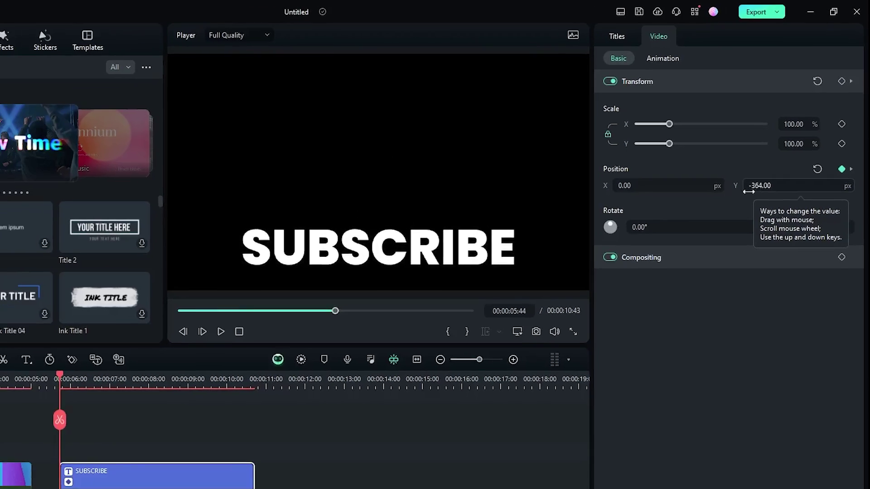
left_click_drag(153, 388, 220, 387)
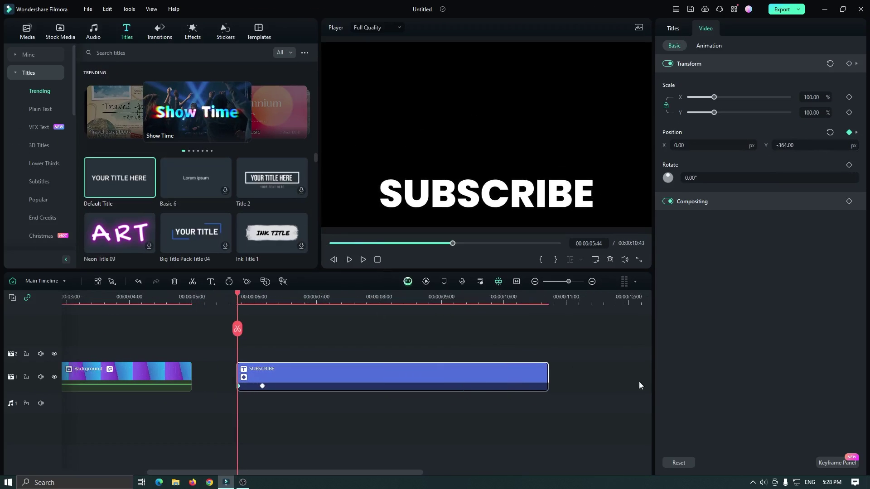
Apply Ease in interpolation to the title's position keyframe in the keyframe graph.
left_click(833, 463)
left_click(815, 144)
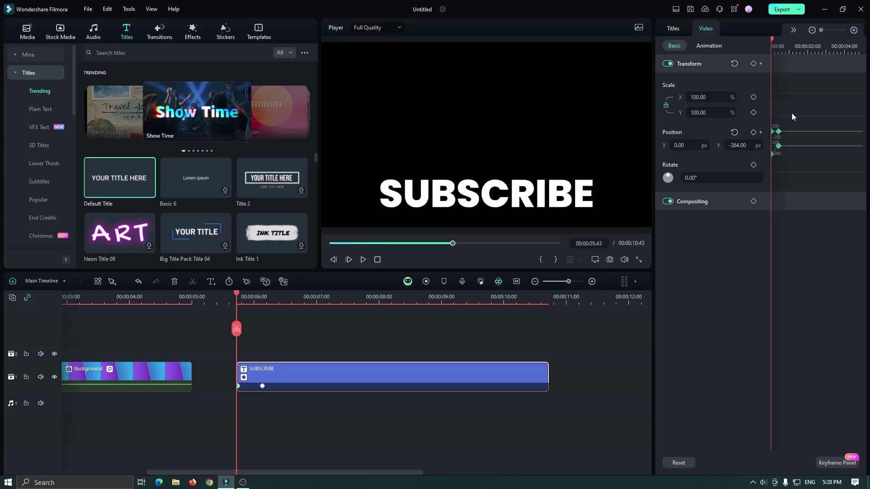
left_click(793, 31)
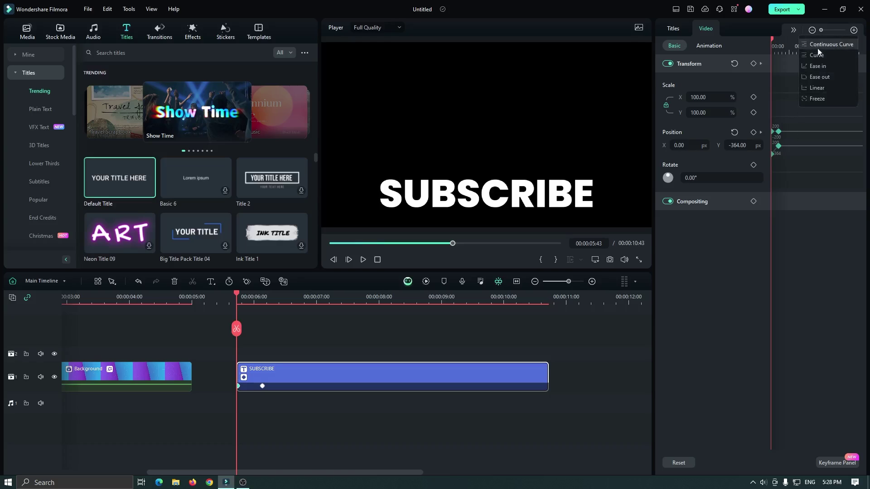
left_click(828, 66)
Play back the title's upward slide several times from its start to check the speed.
key("space")
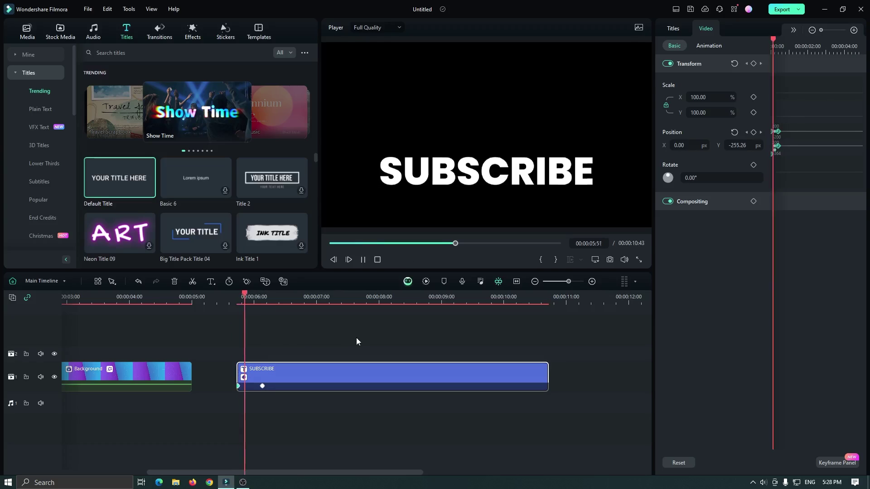
key("space")
left_click(240, 305)
key("space")
key("space")
left_click(241, 296)
key("space")
key("space")
left_click(240, 297)
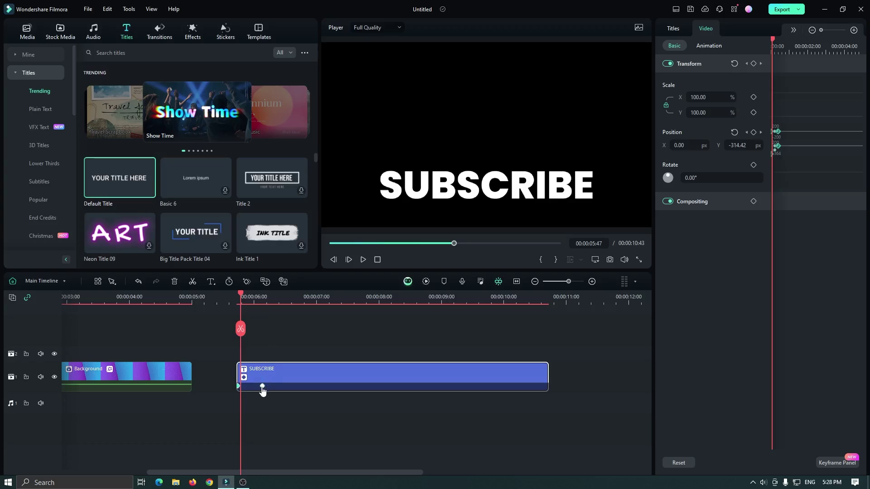
Delay the title's second position keyframe to 00:00:06:16 and play the slower slide back from the clip's start.
left_click_drag(262, 387, 271, 386)
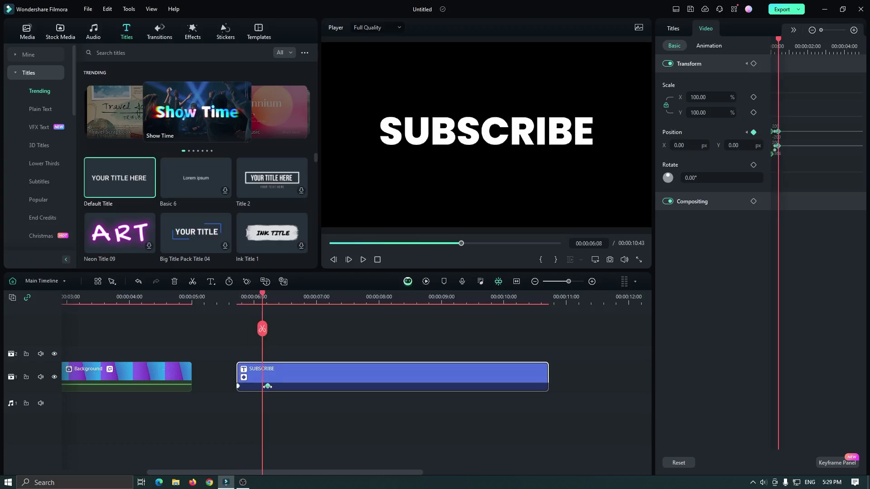
left_click(237, 297)
key("space")
key("space")
left_click(236, 299)
key("space")
key("space")
left_click(242, 301)
key("space")
key("space")
Convert the SUBSCRIBE title into a compound clip named Text.
right_click(344, 374)
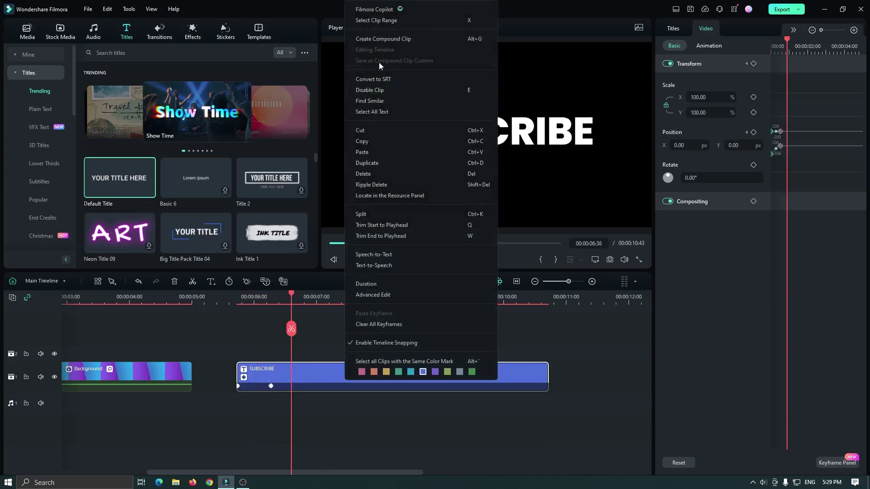
left_click(385, 39)
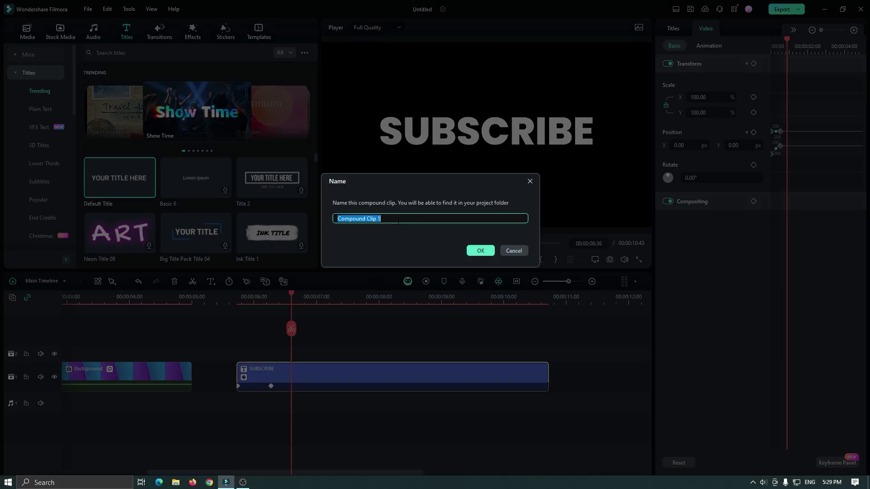
type("Text")
left_click(478, 247)
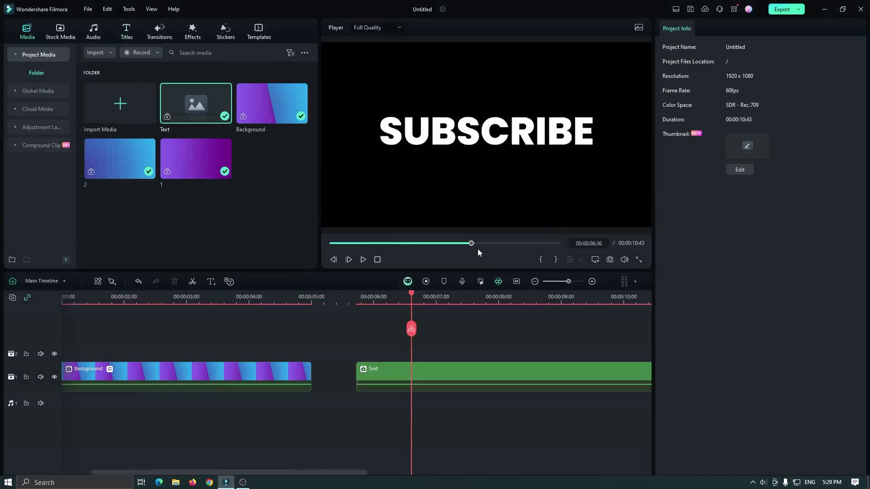
Move the Text clip to video track 2 above Background at the timeline start, and place the playhead at 00:00:00:47.
scroll(323, 404, "left", 2)
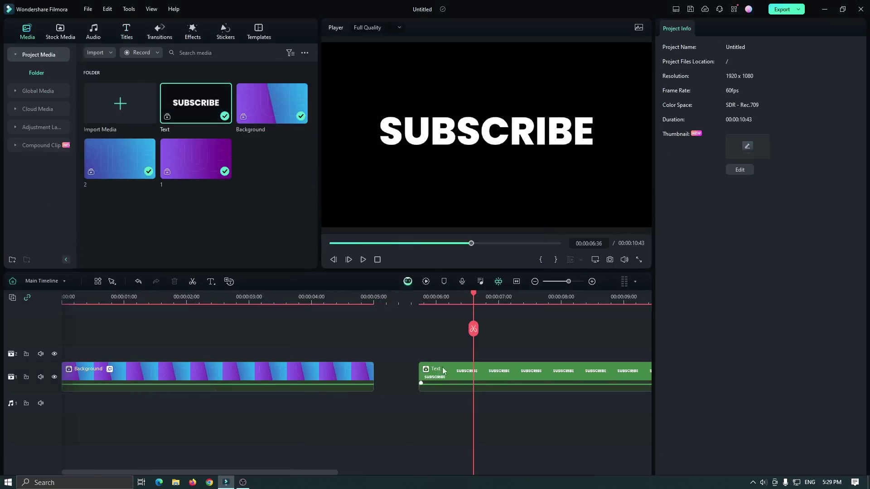
left_click_drag(469, 371, 87, 355)
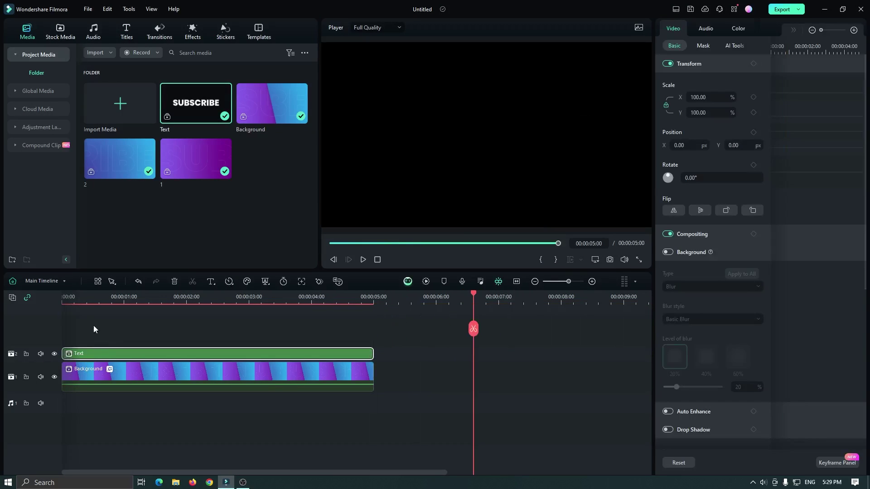
left_click_drag(84, 298, 112, 299)
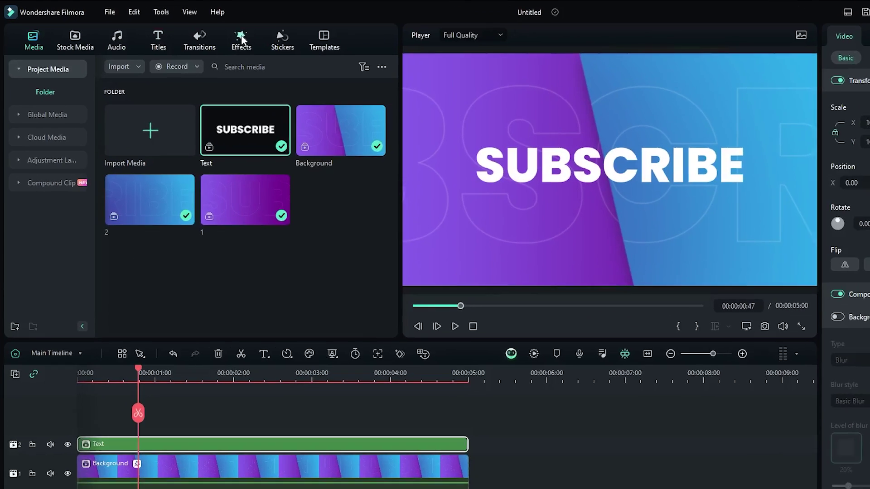
Search the video effects for crop and apply the Crop effect to the Text clip.
left_click(192, 32)
scroll(43, 75, "up", 3)
left_click(54, 128)
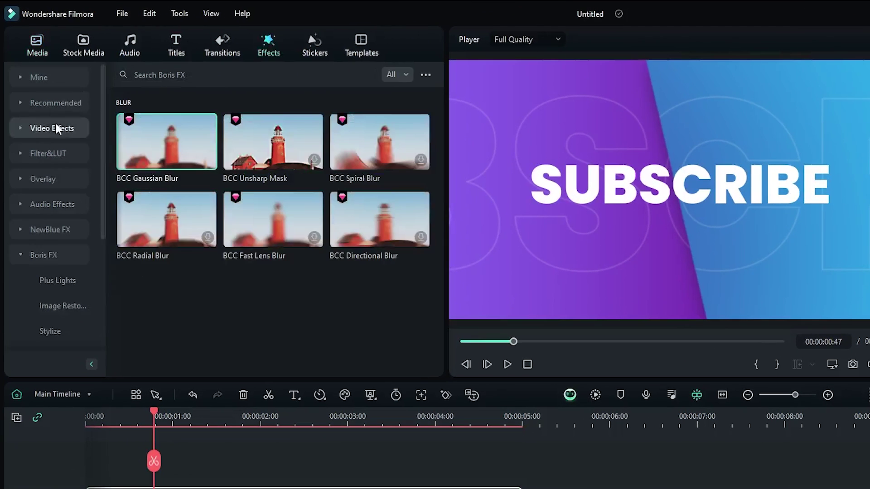
left_click(201, 76)
type("crop")
key("Return")
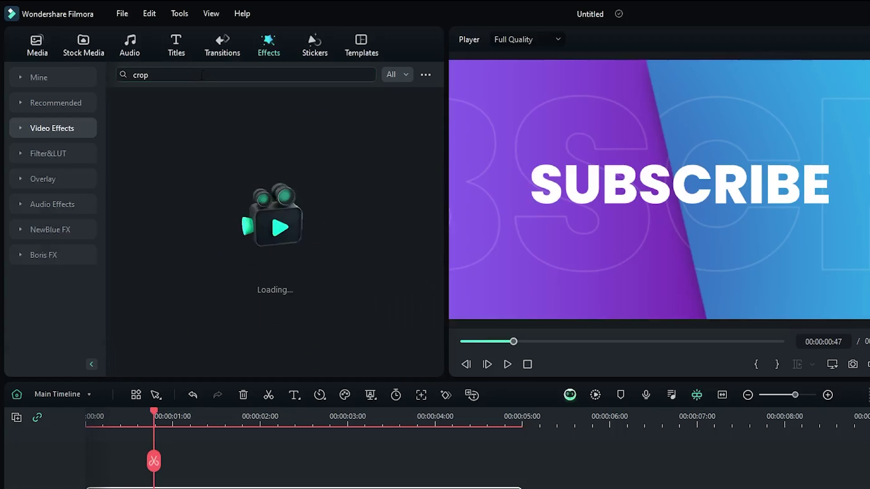
left_click_drag(162, 121, 111, 343)
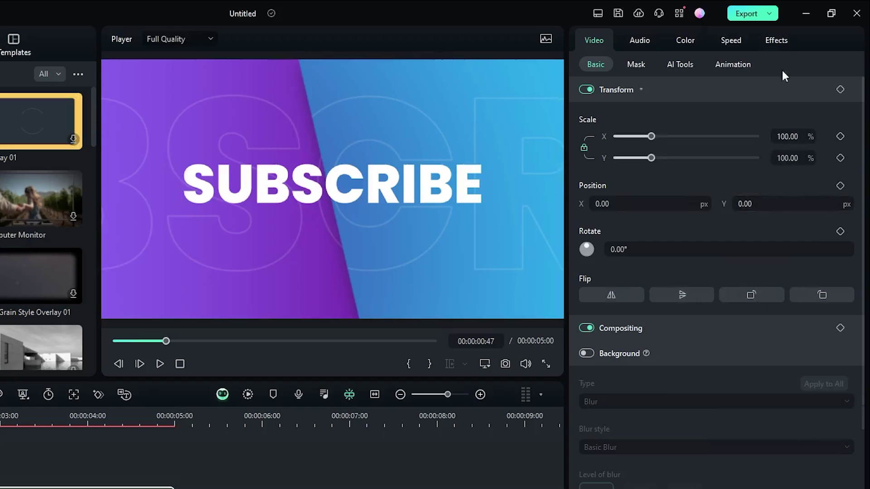
Set the Bottom value of the Text clip's Crop effect to 40.
left_click(777, 41)
left_click_drag(585, 274, 675, 274)
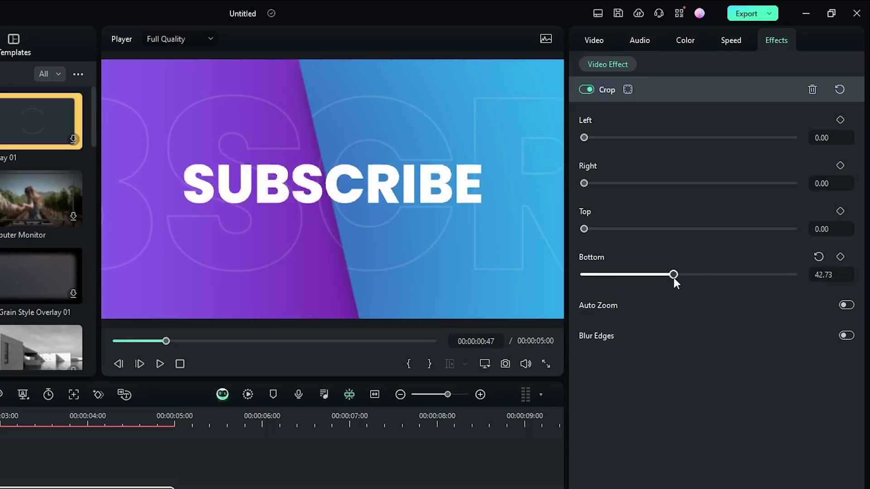
left_click(825, 275)
type("40")
key("Return")
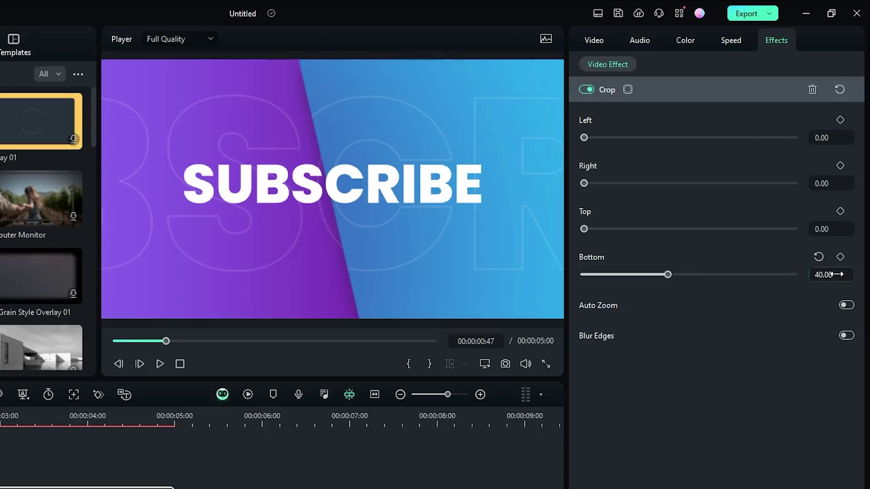
Render the timeline preview and play it from the start to check the cropped text reveal.
left_click_drag(166, 341, 100, 347)
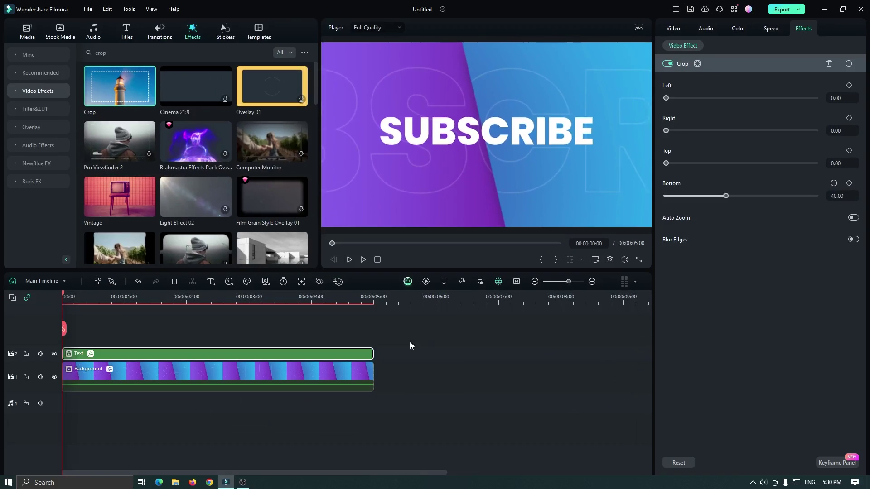
left_click(426, 281)
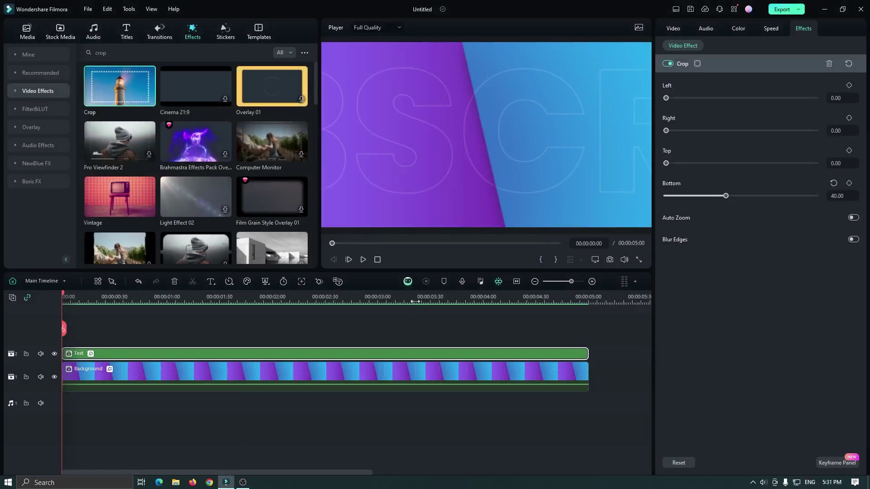
key("space")
left_click_drag(385, 244, 330, 244)
left_click(363, 259)
key("space")
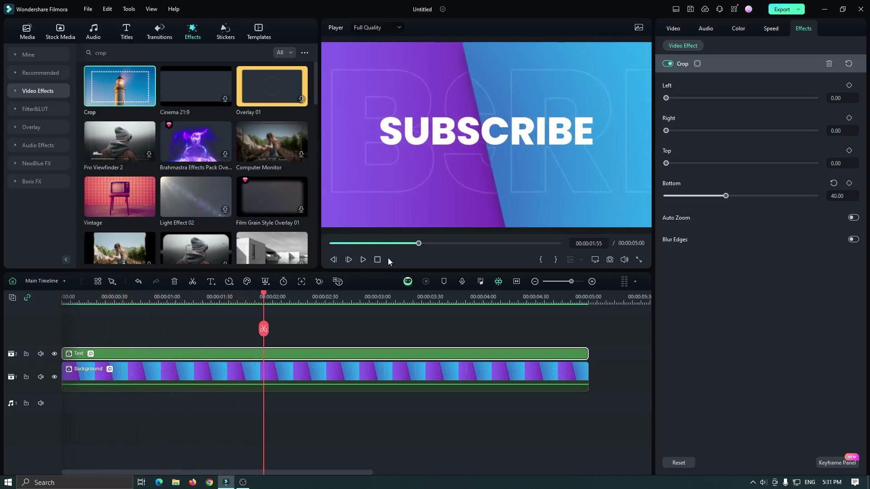
left_click_drag(382, 244, 331, 244)
key("space")
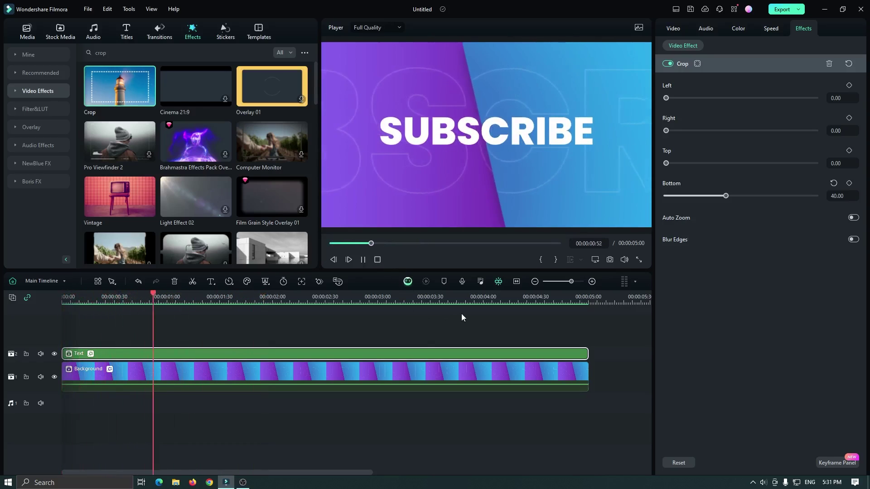
key("space")
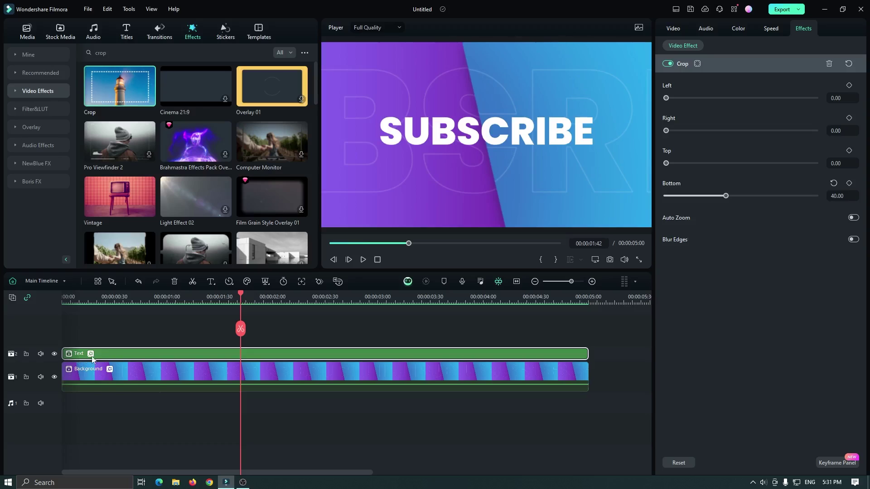
Add a 100% scale keyframe at the very start of the Text clip.
key("Home")
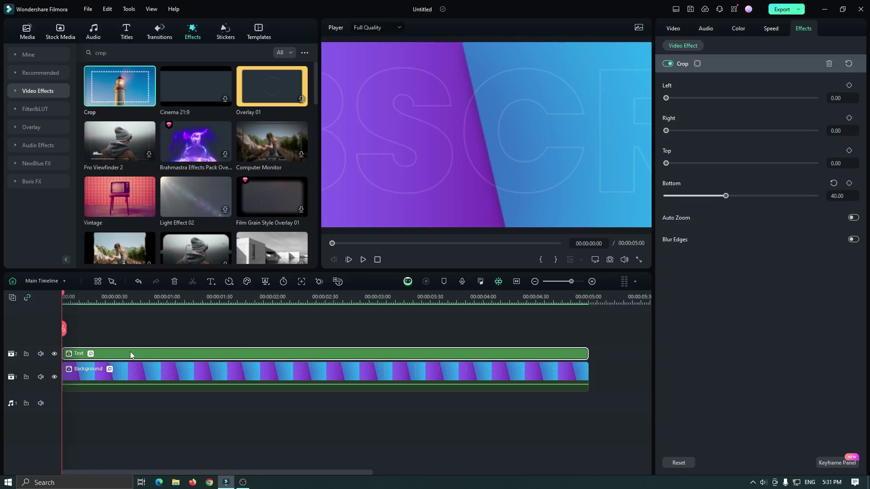
left_click(674, 29)
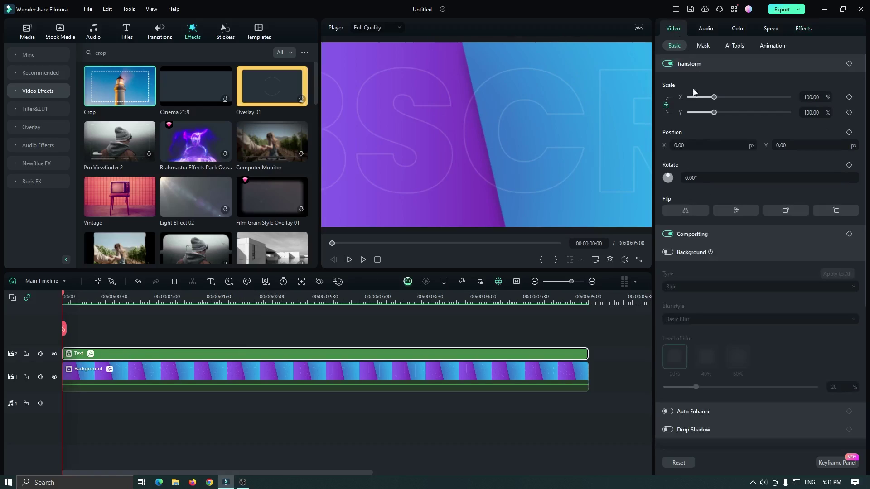
left_click(850, 98)
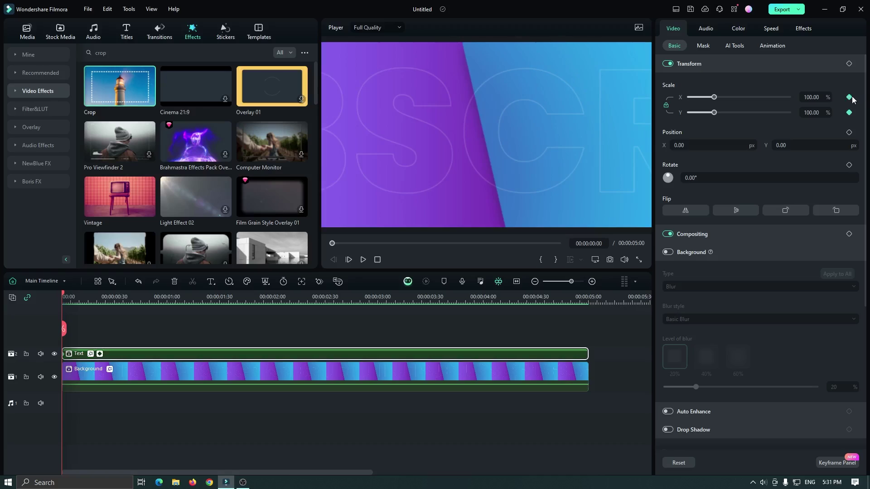
Add a second scale keyframe of 110% near the end of the Text clip and move it to the clip's end.
left_click(525, 297)
left_click_drag(526, 297, 579, 296)
left_click(812, 113)
type("10")
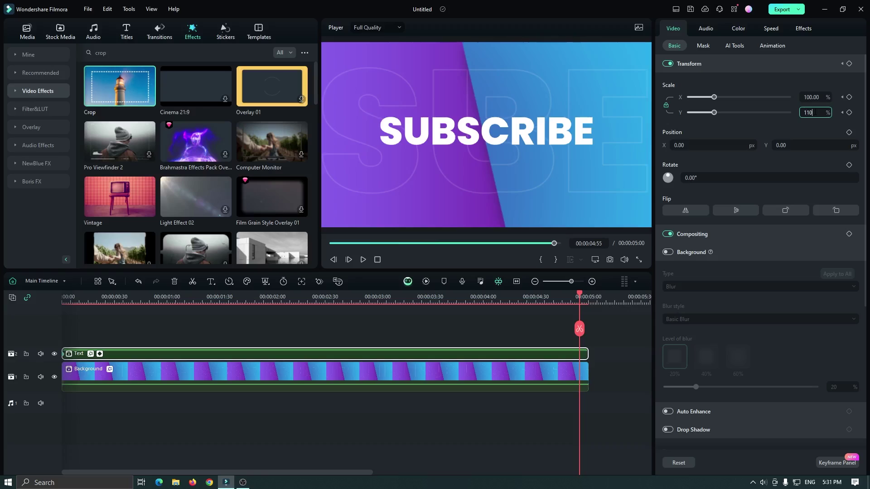
key("Return")
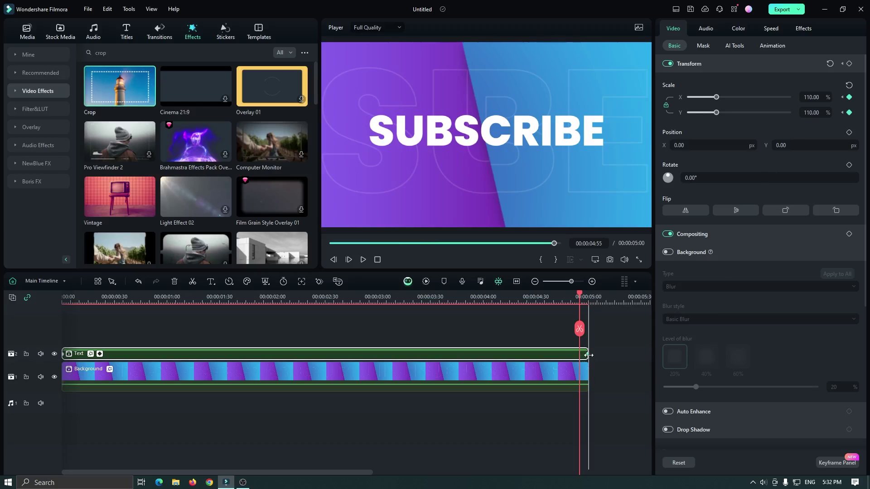
left_click(589, 355)
Shift the Text clip about 12 frames later and trim its end to match the Background clip.
left_click_drag(353, 244, 329, 244)
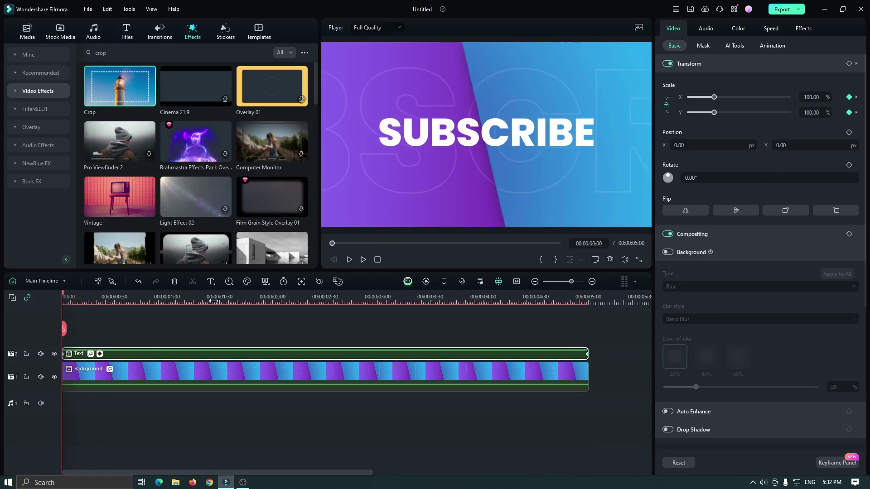
left_click_drag(131, 359, 154, 355)
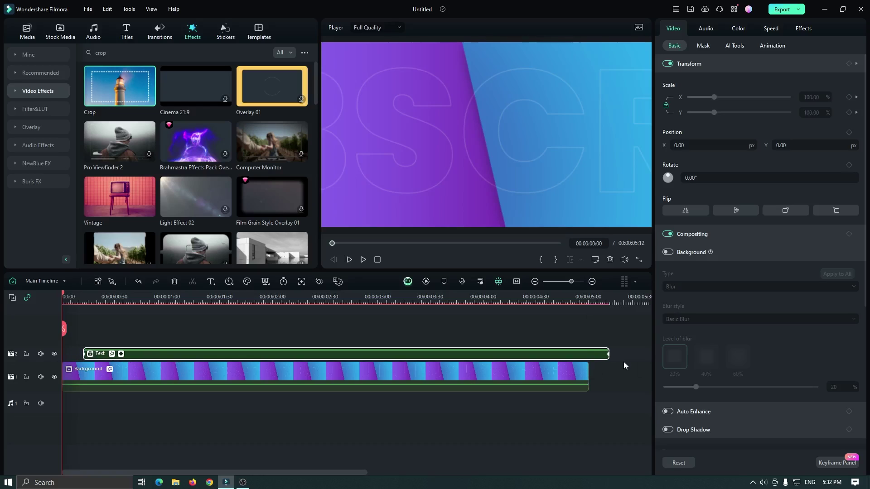
left_click_drag(609, 358, 588, 358)
Render the preview again and play the finished subscribe animation from the beginning.
left_click(426, 285)
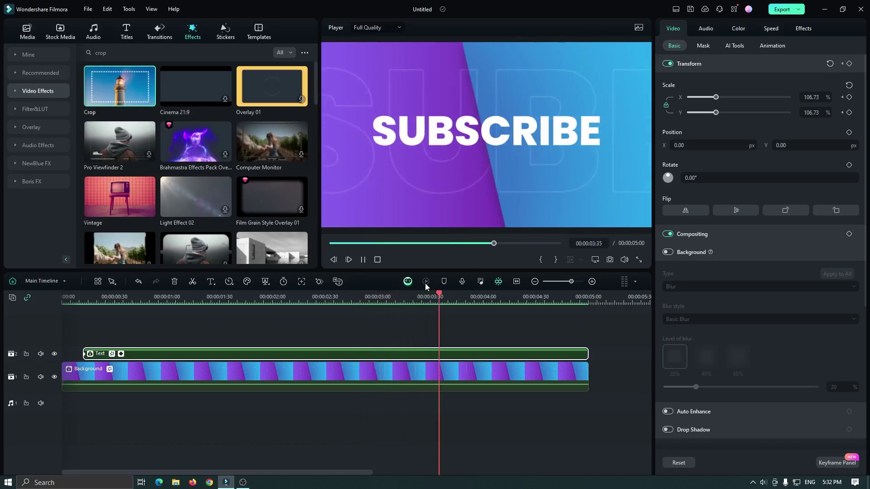
left_click(348, 244)
left_click_drag(349, 245, 330, 245)
key("space")
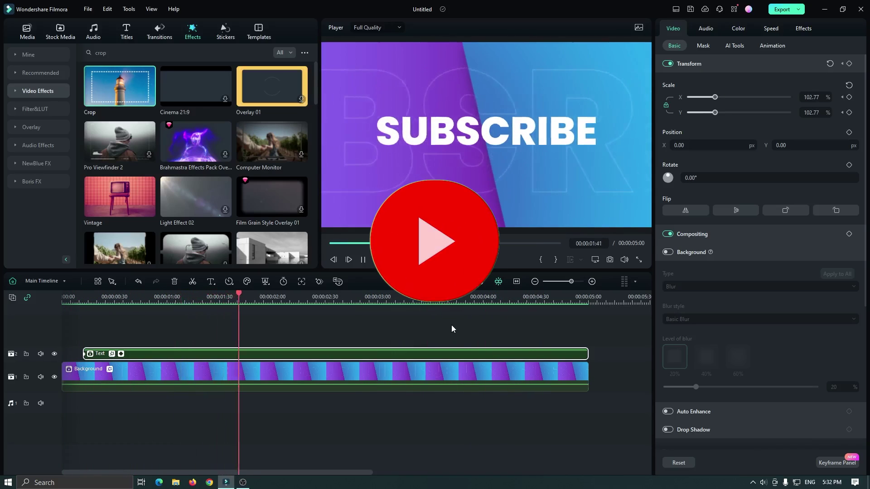